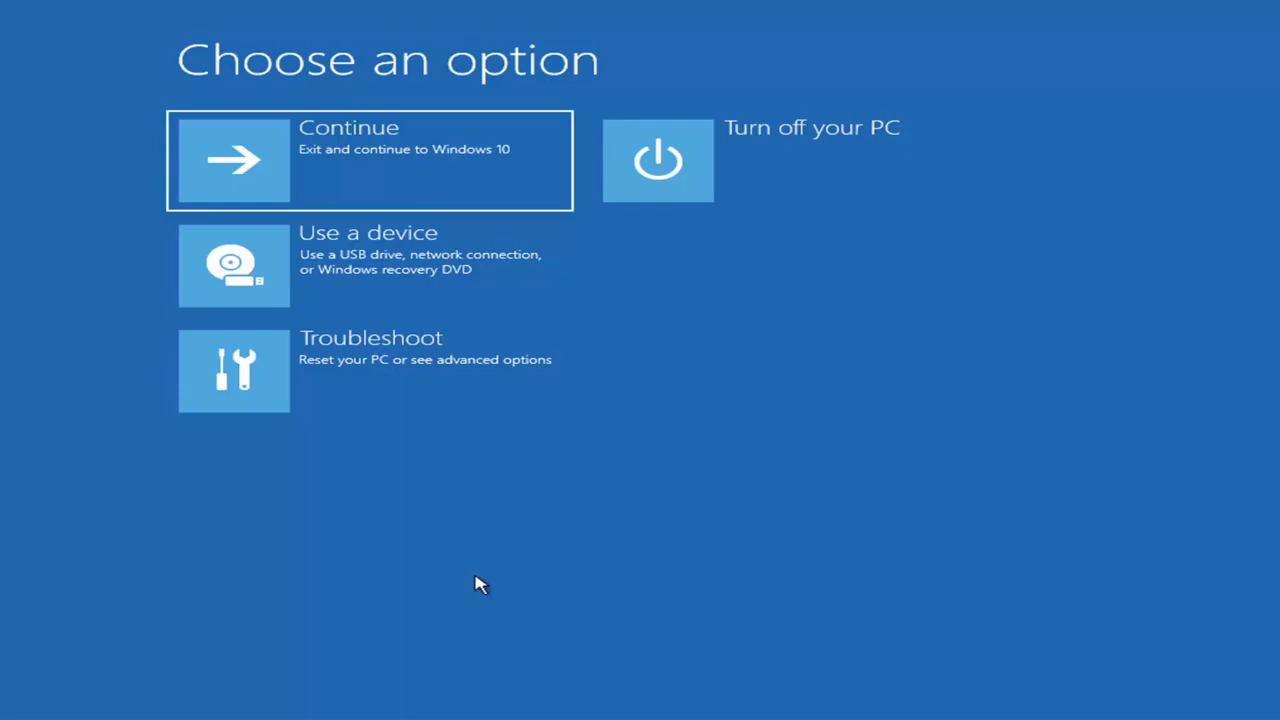
Go through Troubleshoot to the Advanced options screen listing Startup Repair, System Restore and Command Prompt.
key("Return")
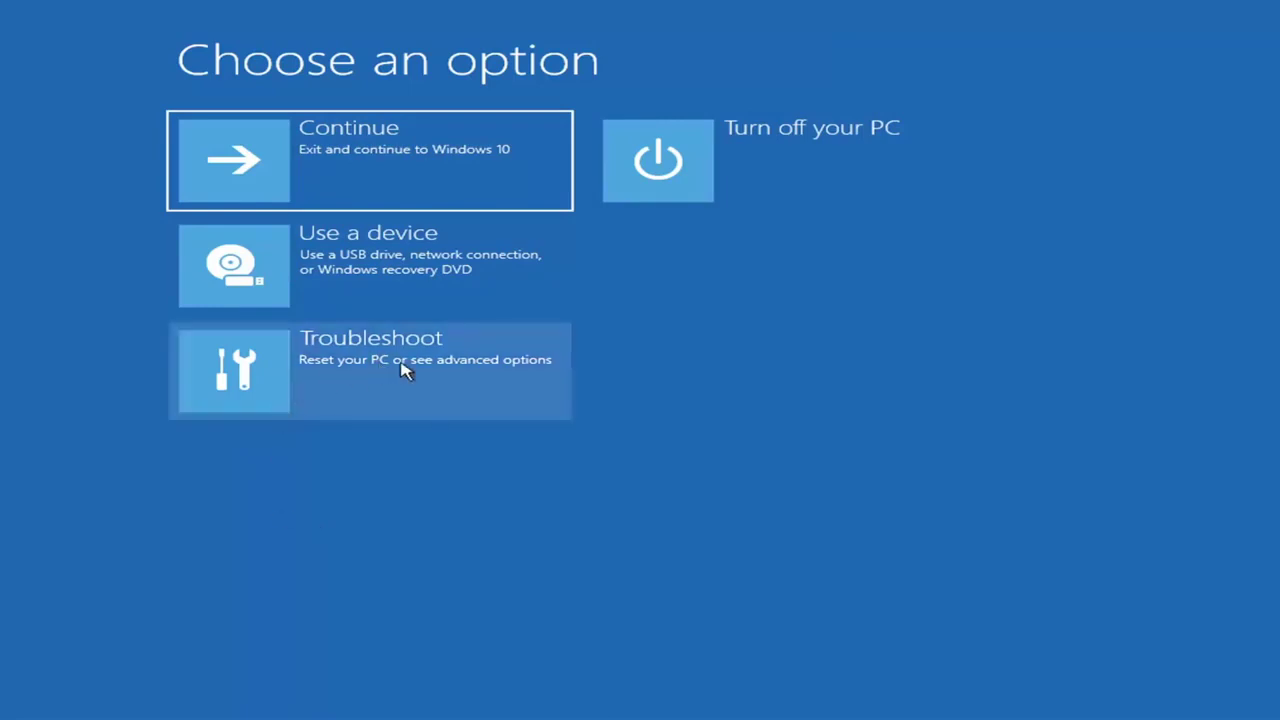
left_click(490, 375)
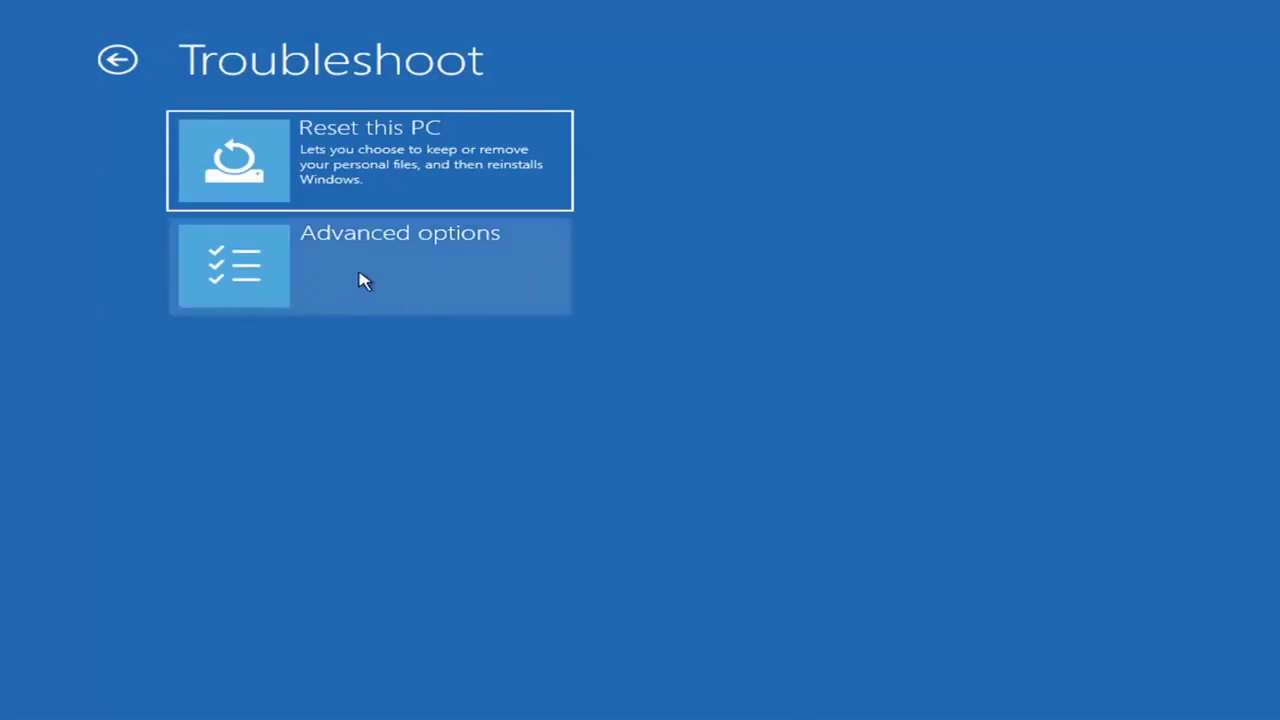
left_click(400, 272)
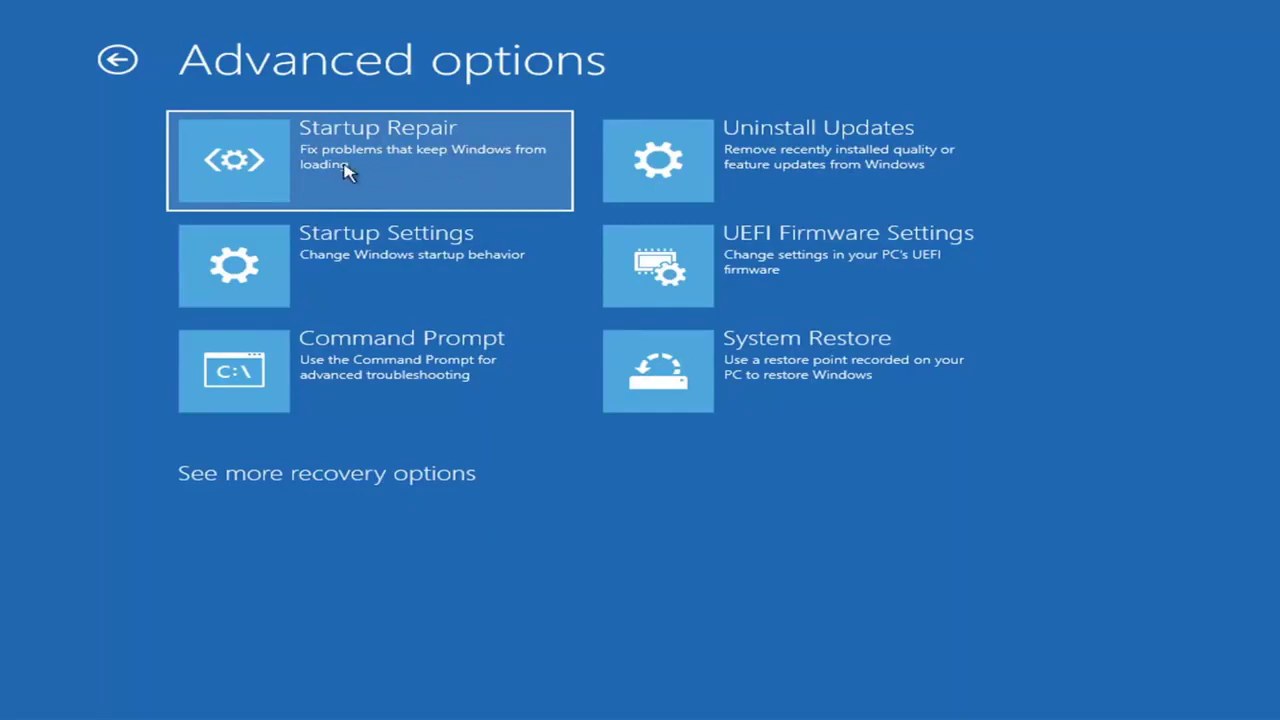
Run Startup Repair and let it diagnose the PC until it reports failure.
left_click(343, 170)
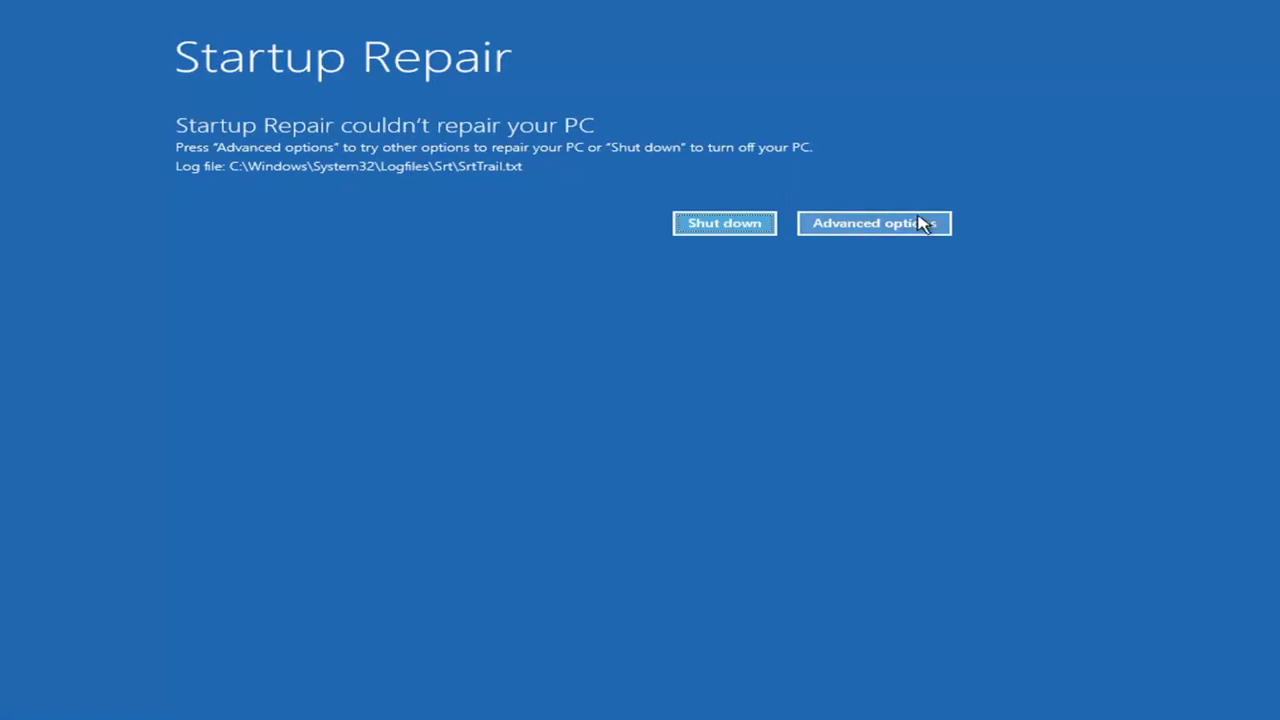
Return via Troubleshoot > Advanced options to Startup Settings and restart to choose Safe Mode options.
left_click(889, 226)
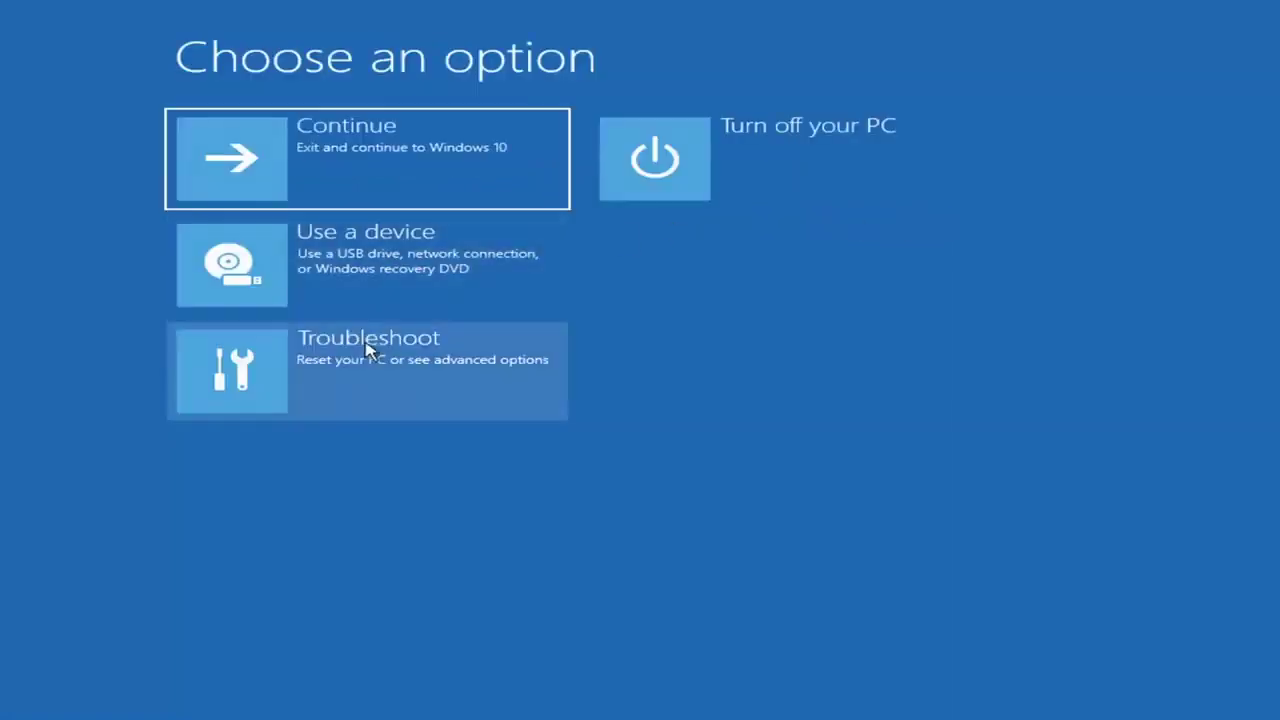
left_click(320, 380)
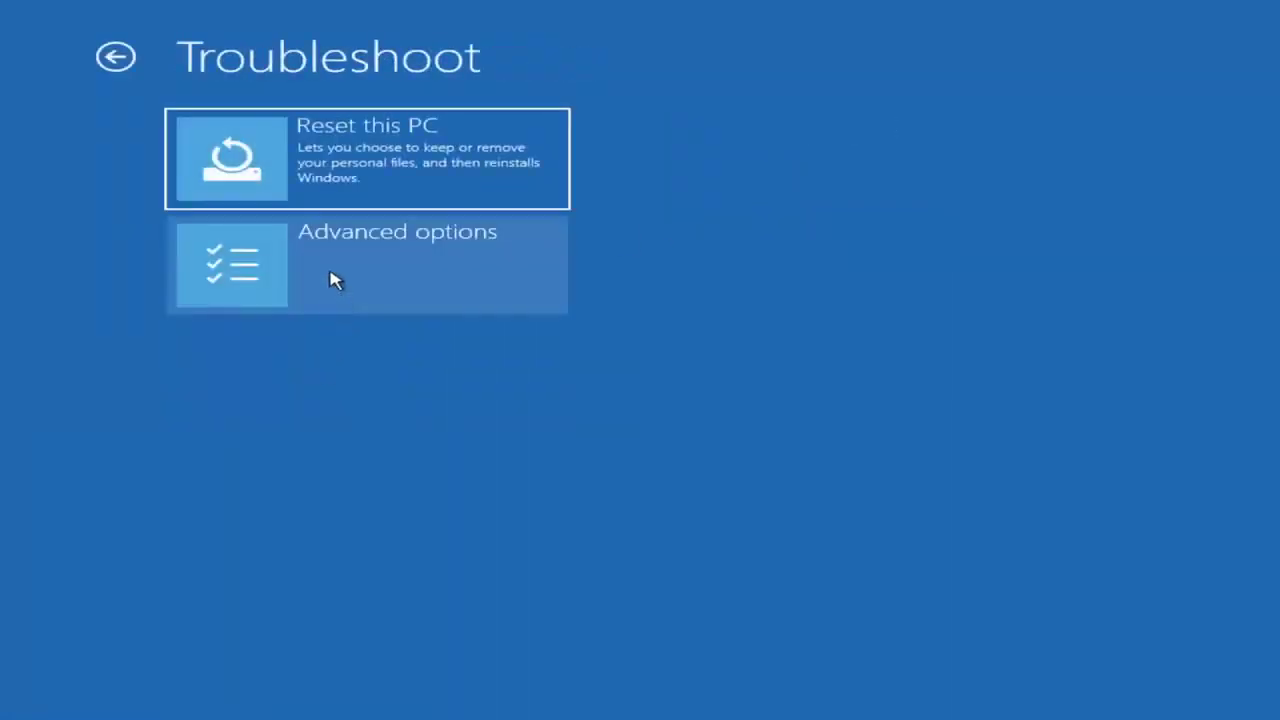
left_click(335, 281)
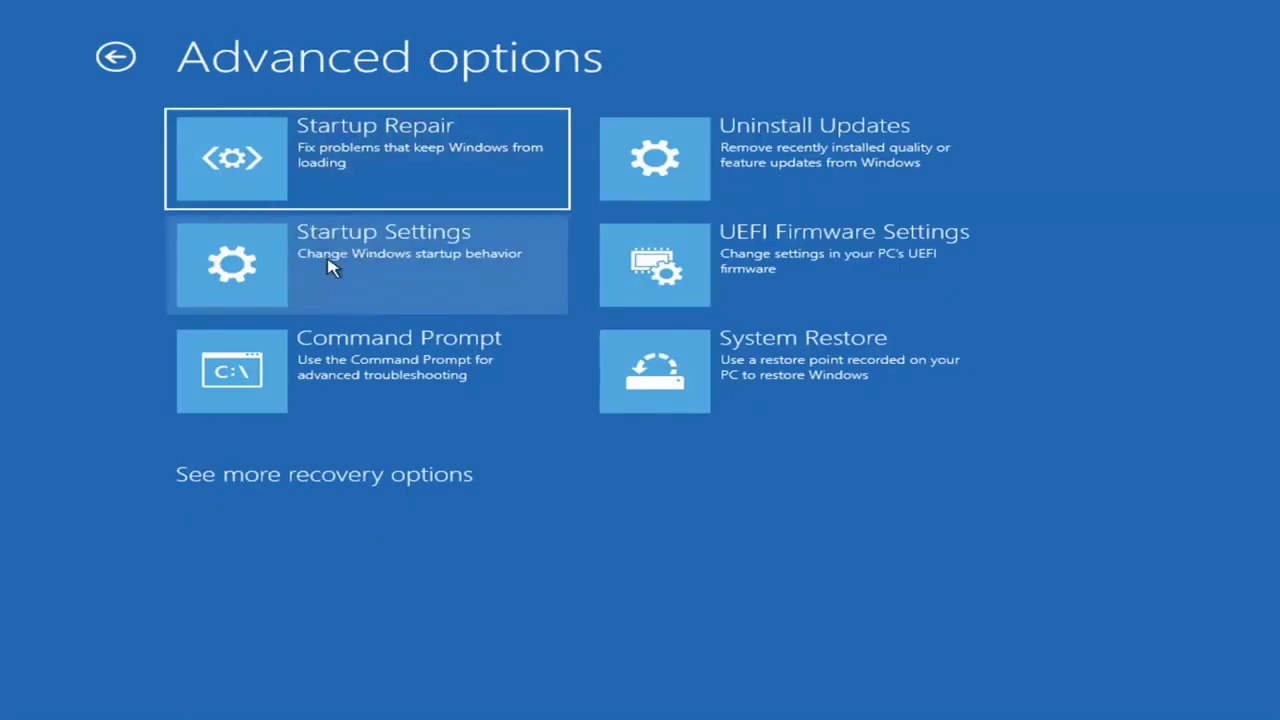
left_click(329, 266)
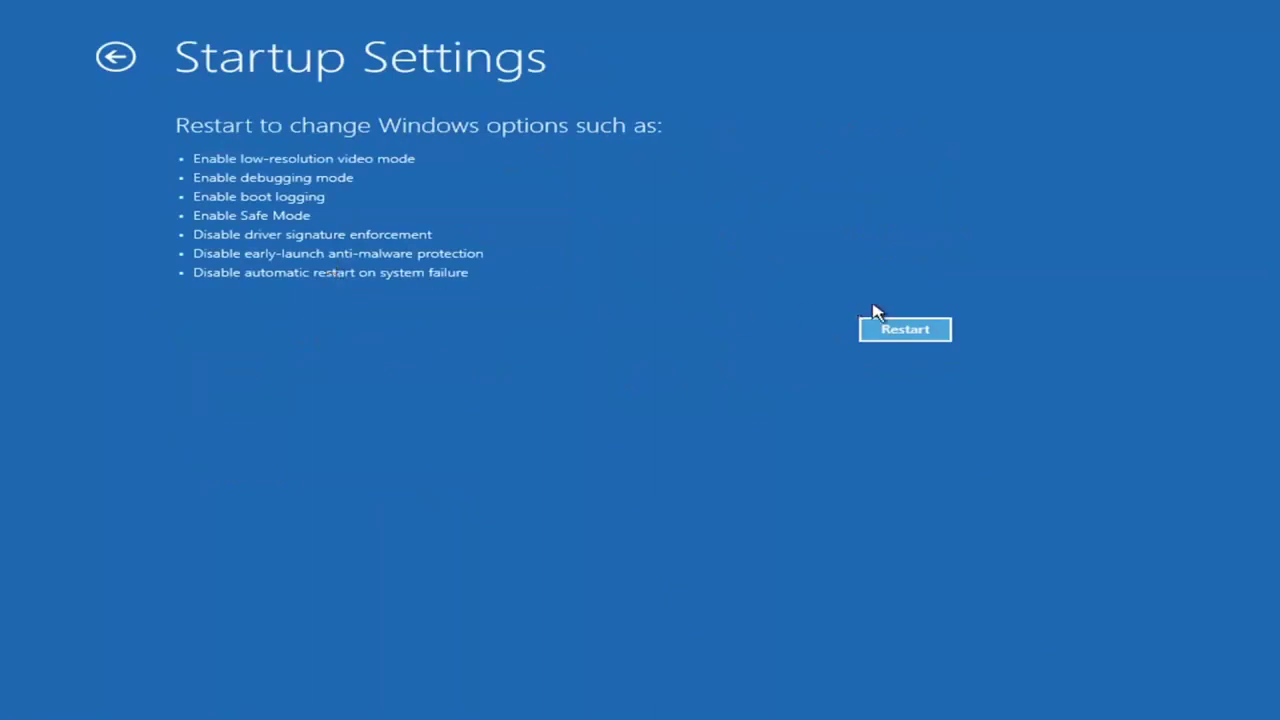
left_click(899, 347)
Leave Startup Settings and go back to the Advanced options screen.
left_click(108, 58)
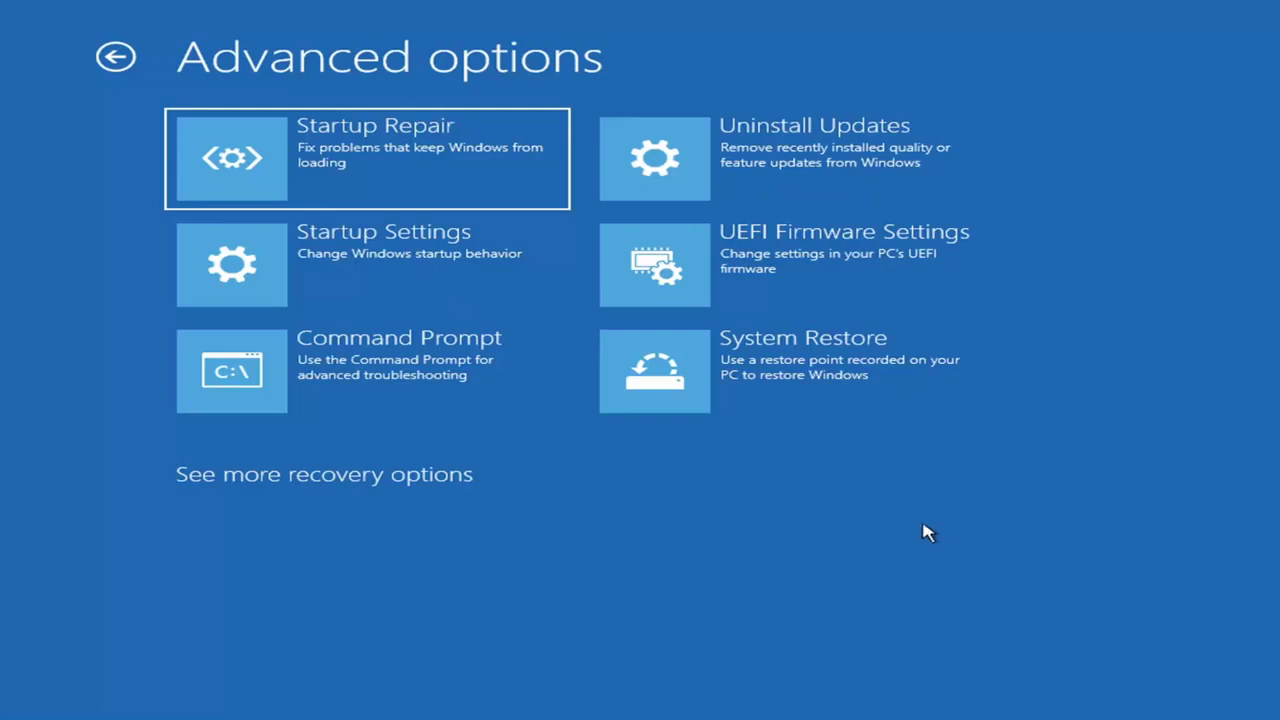
left_click(750, 165)
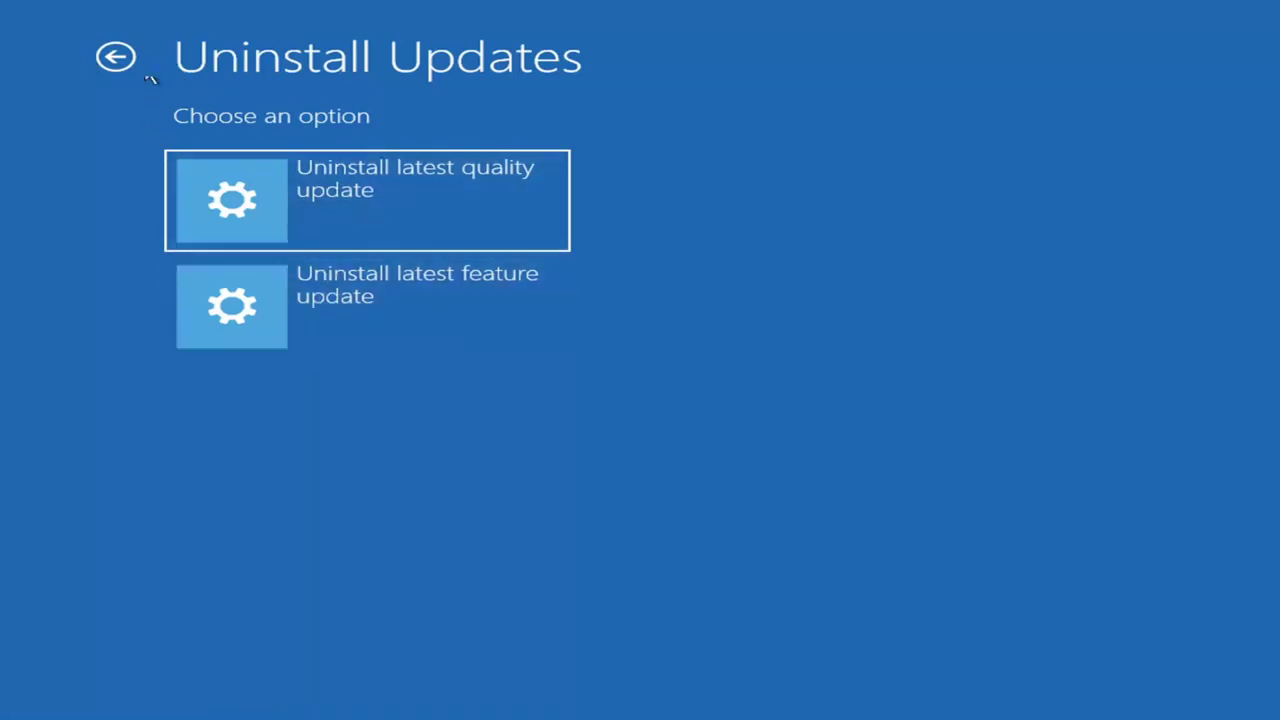
left_click(115, 57)
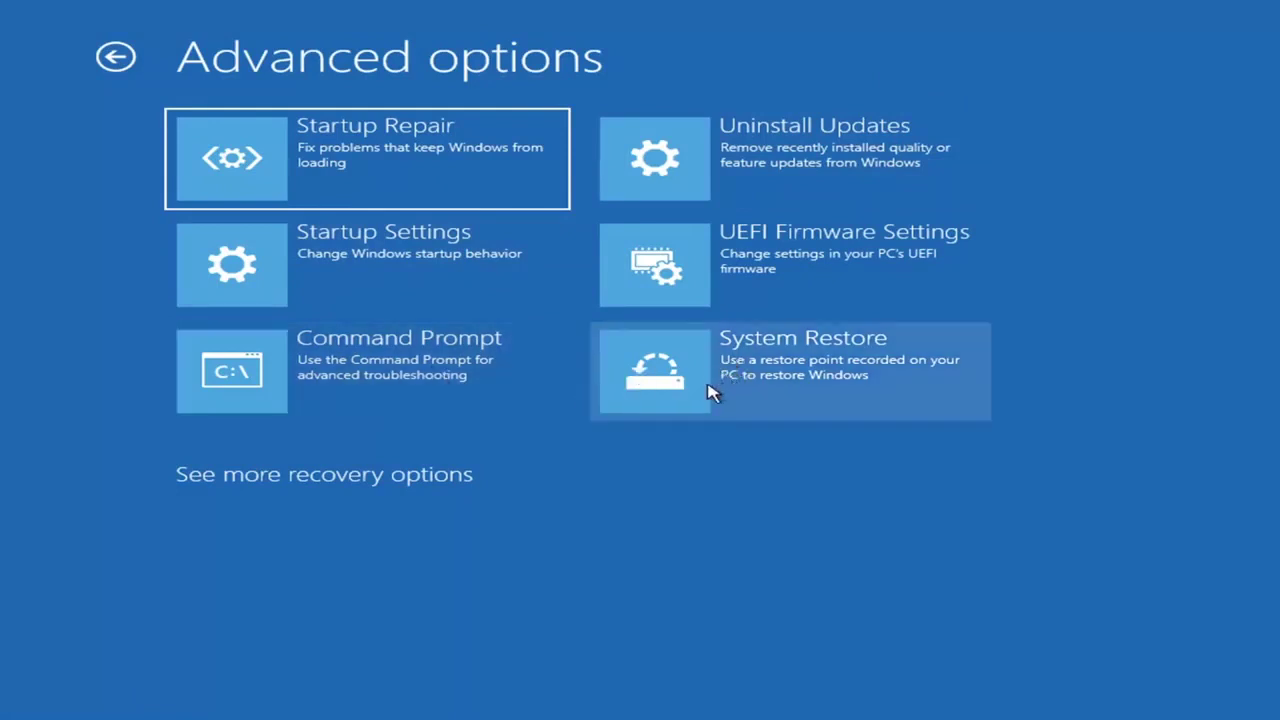
Start System Restore, select the 7/9/2021 'Before Updates' restore point for C:, and finish setup.
left_click(828, 392)
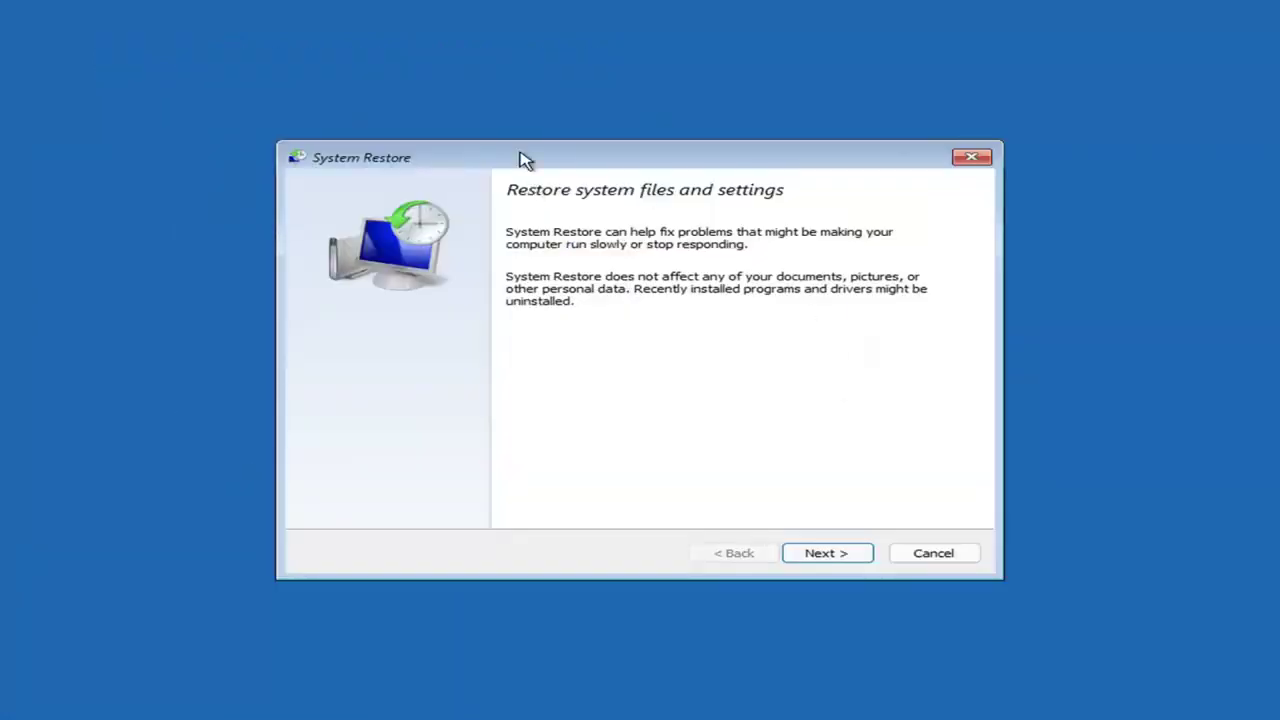
left_click(815, 553)
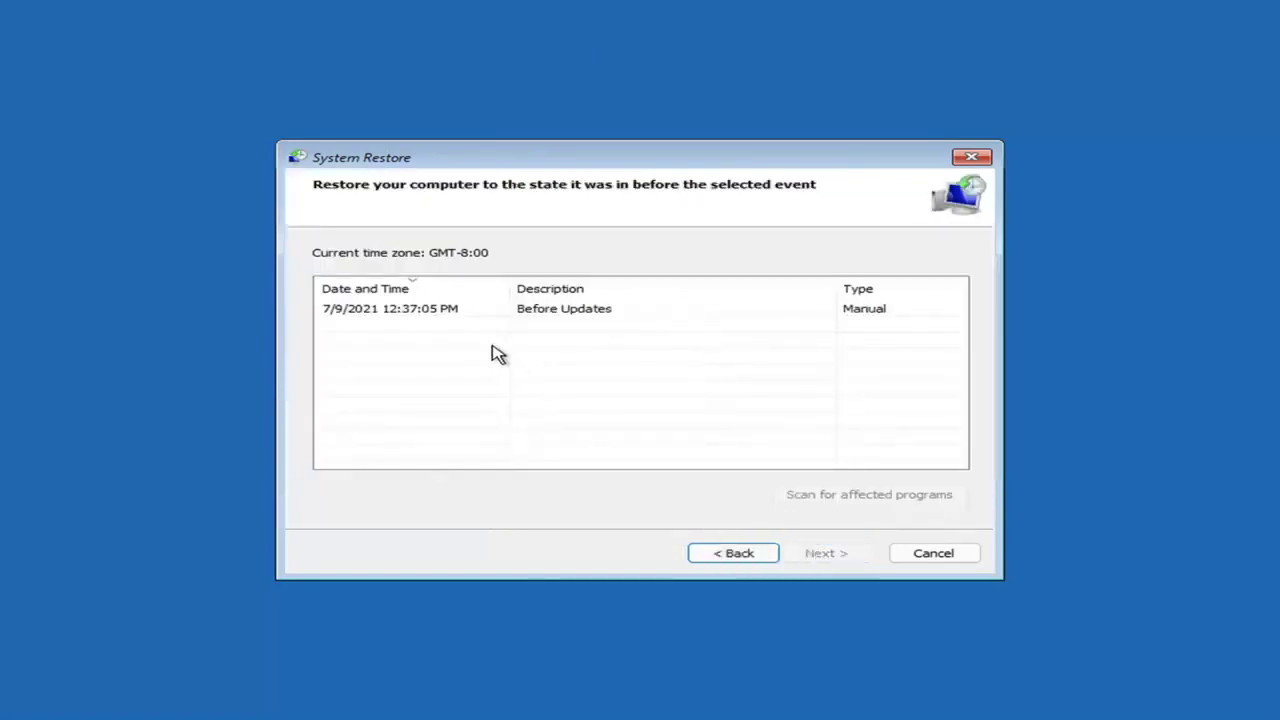
left_click(397, 316)
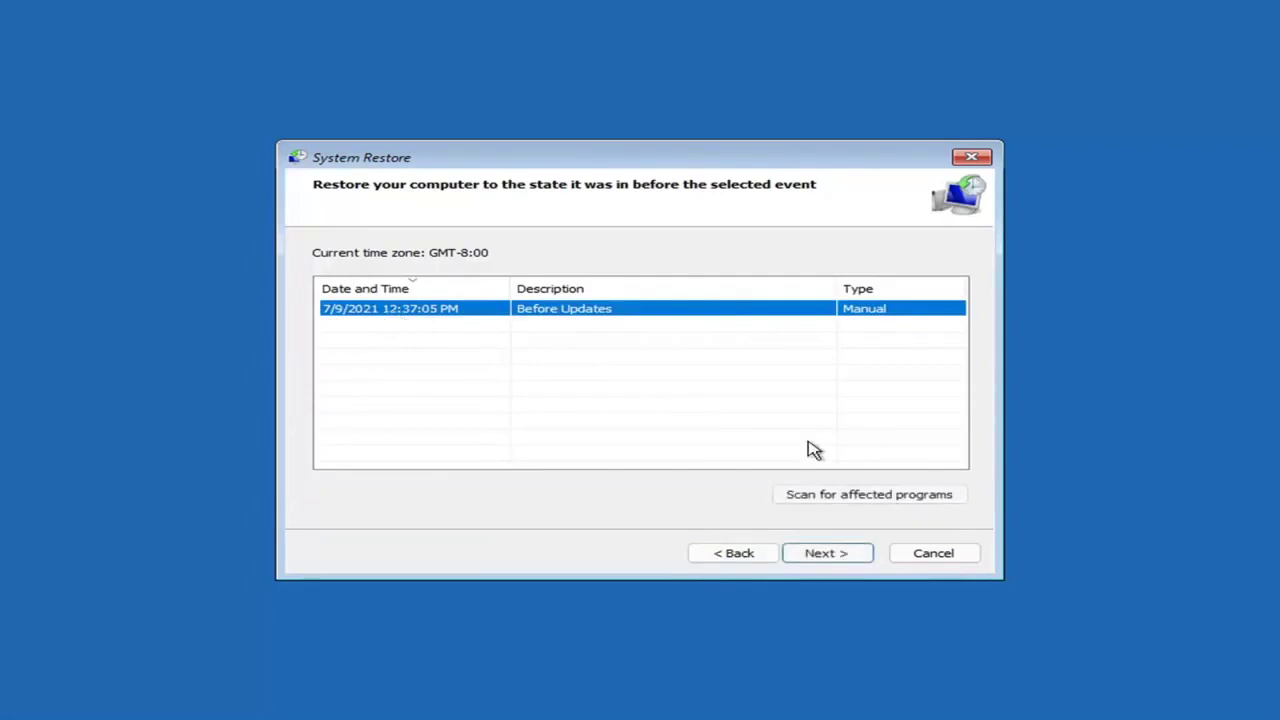
left_click(838, 556)
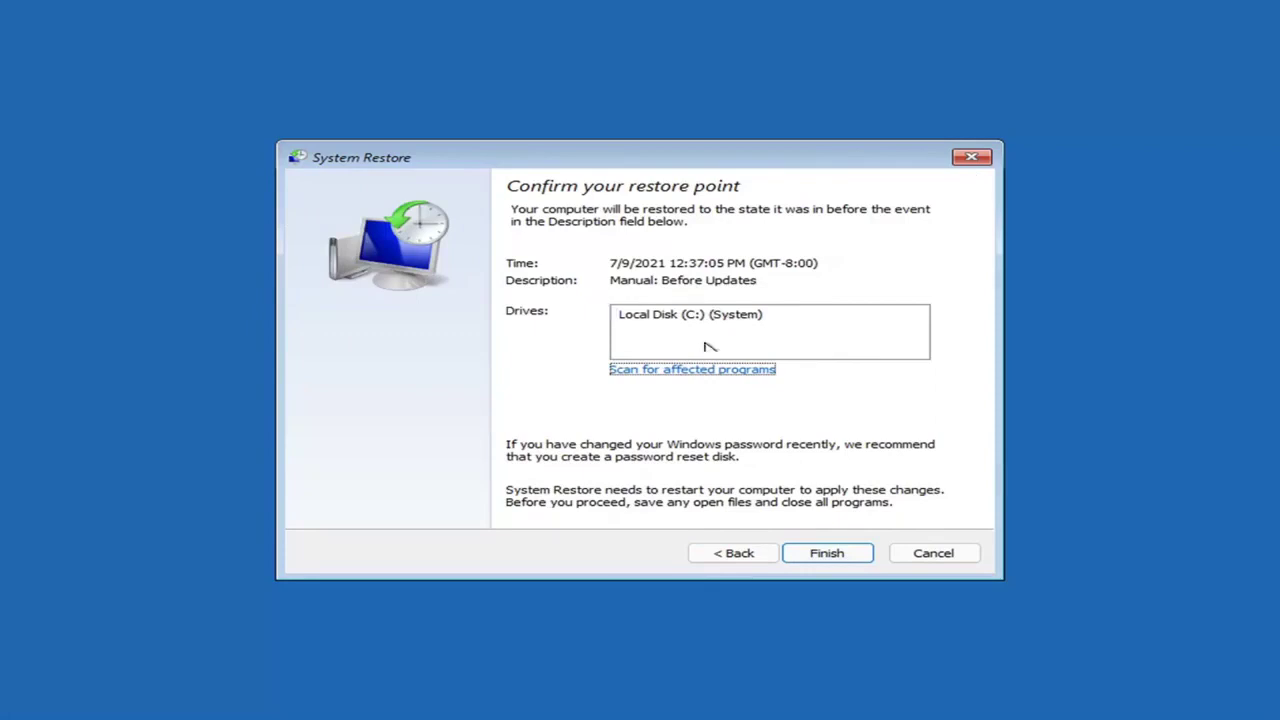
left_click(824, 557)
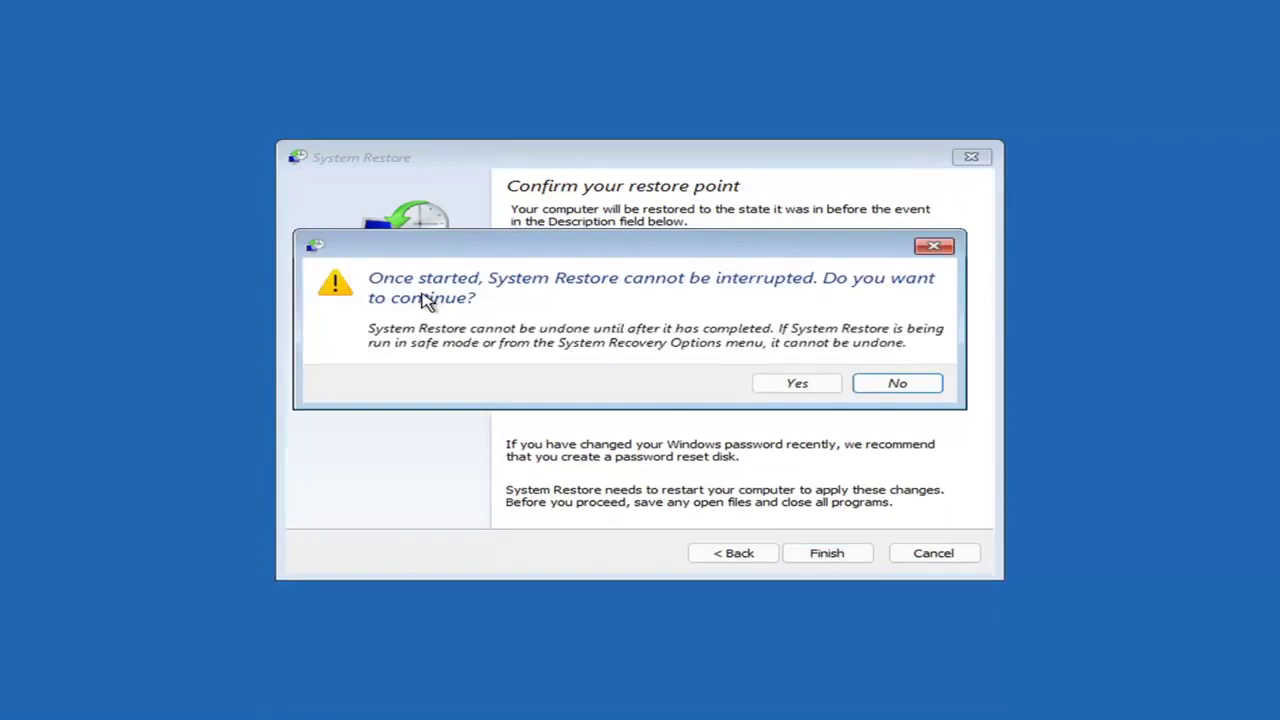
Confirm the uninterruptible restore to the Before Updates point and let it complete.
left_click(798, 390)
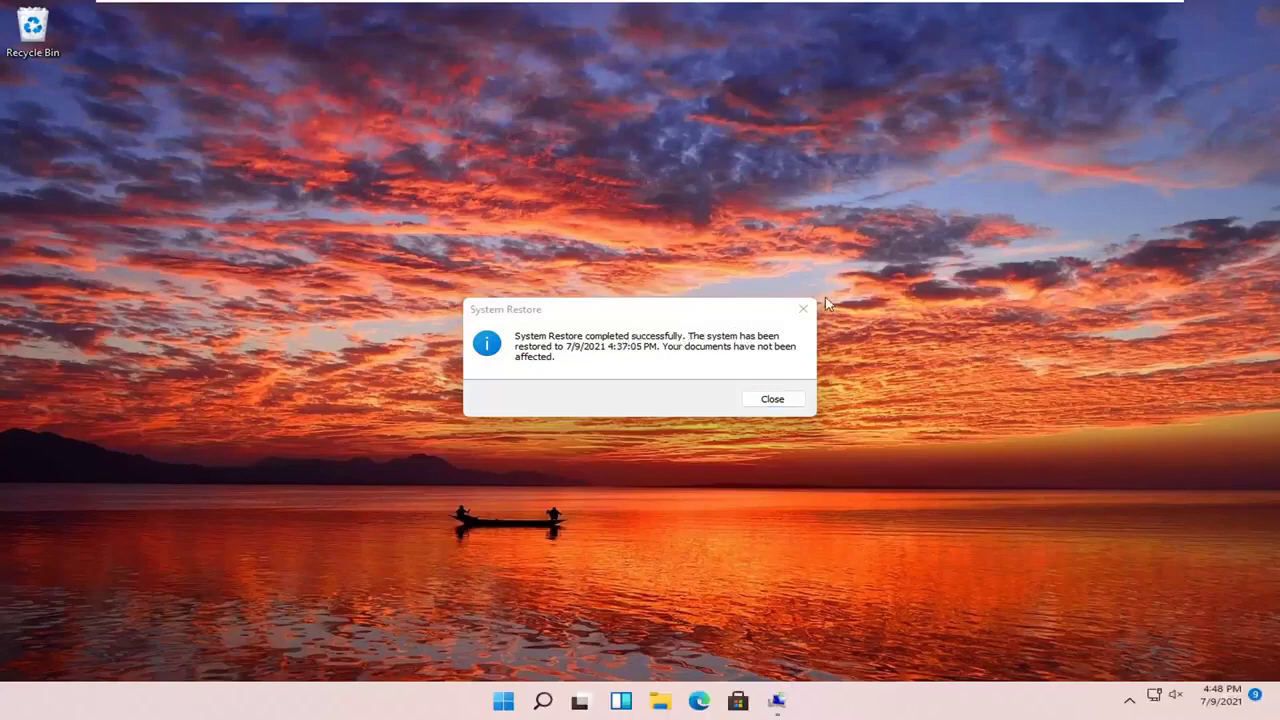
Close the System Restore success message and return to Choose an option.
left_click(804, 311)
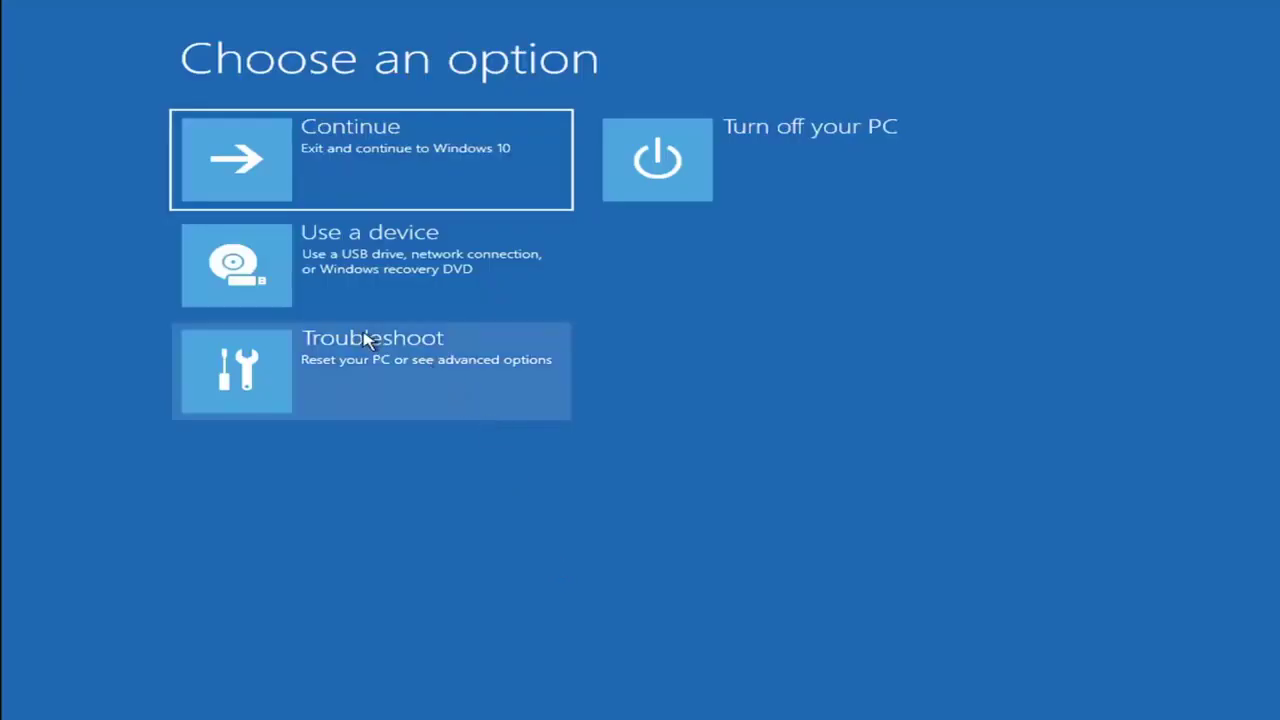
Show the Reset this PC choices, Keep my files or Remove everything, under Troubleshoot.
left_click(372, 380)
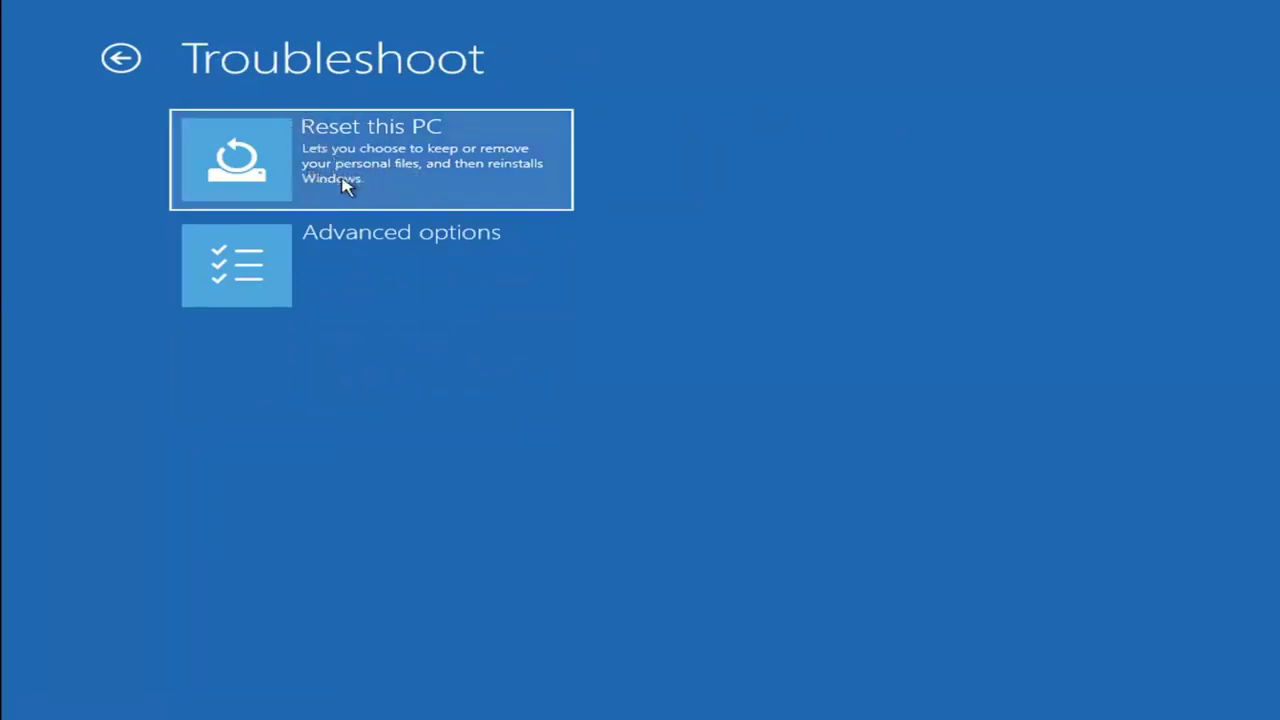
left_click(420, 182)
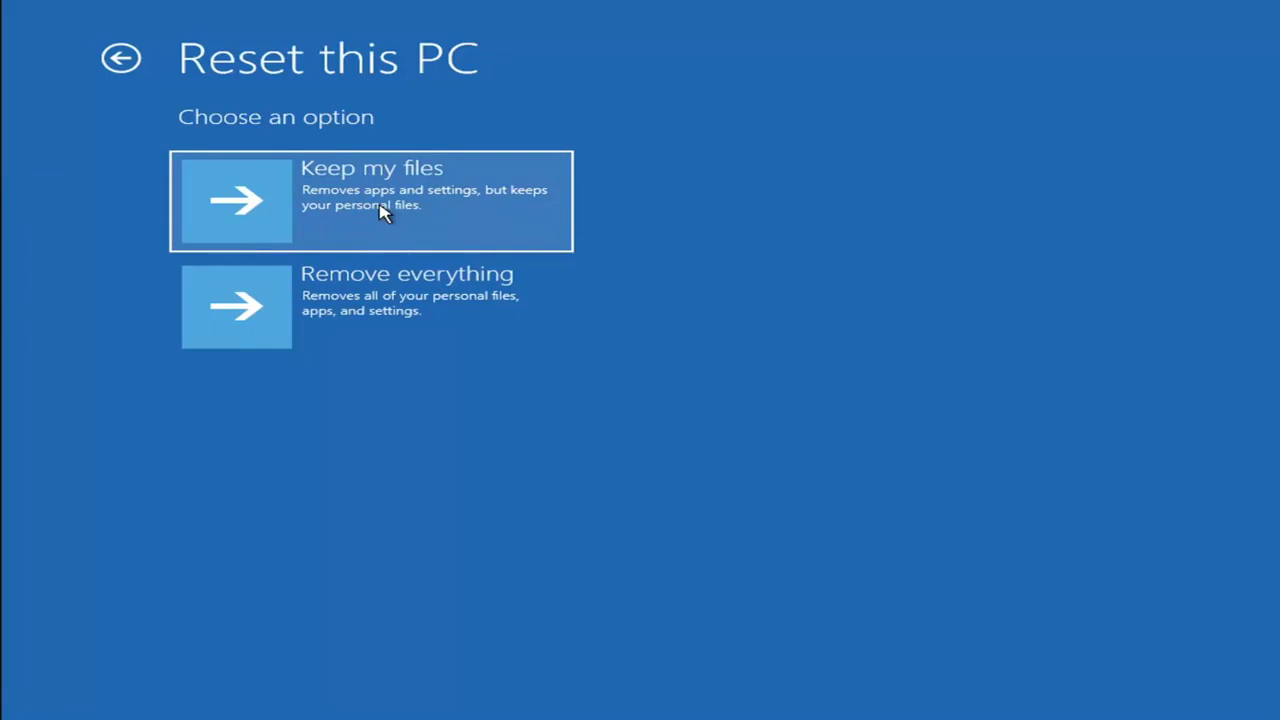
Back out of Reset this PC and launch Command Prompt from Advanced options.
left_click(130, 59)
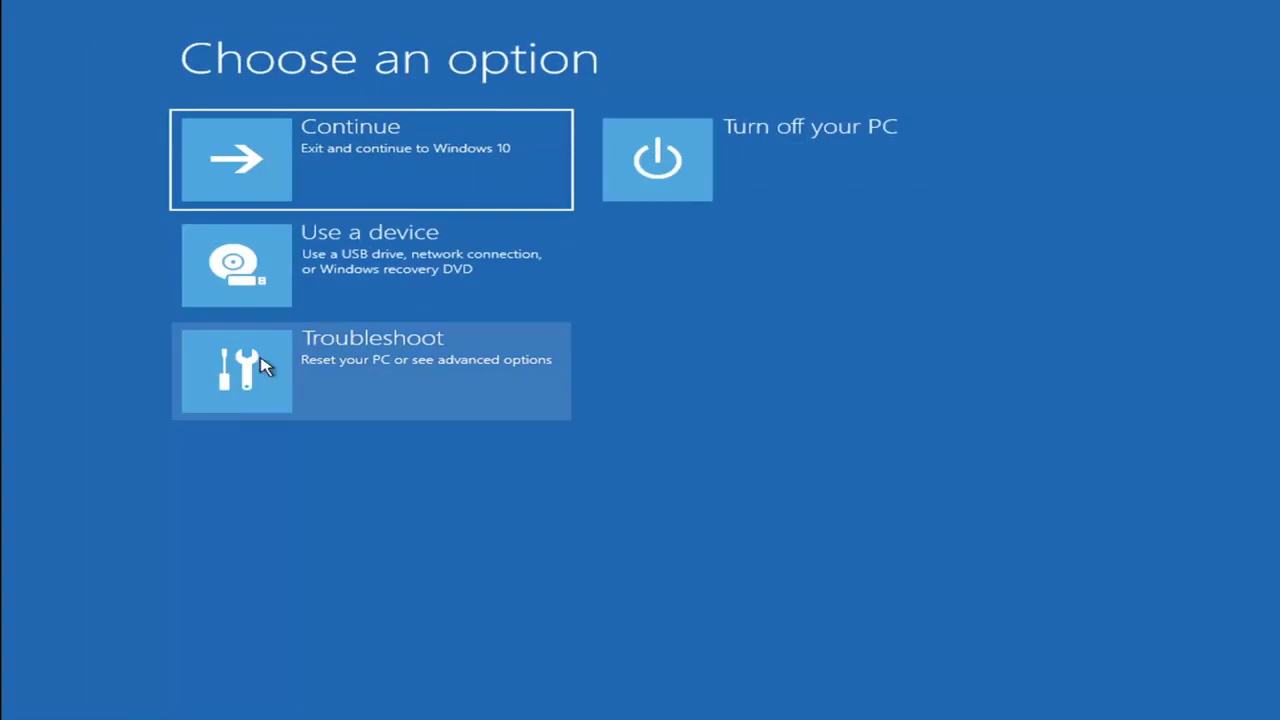
left_click(386, 377)
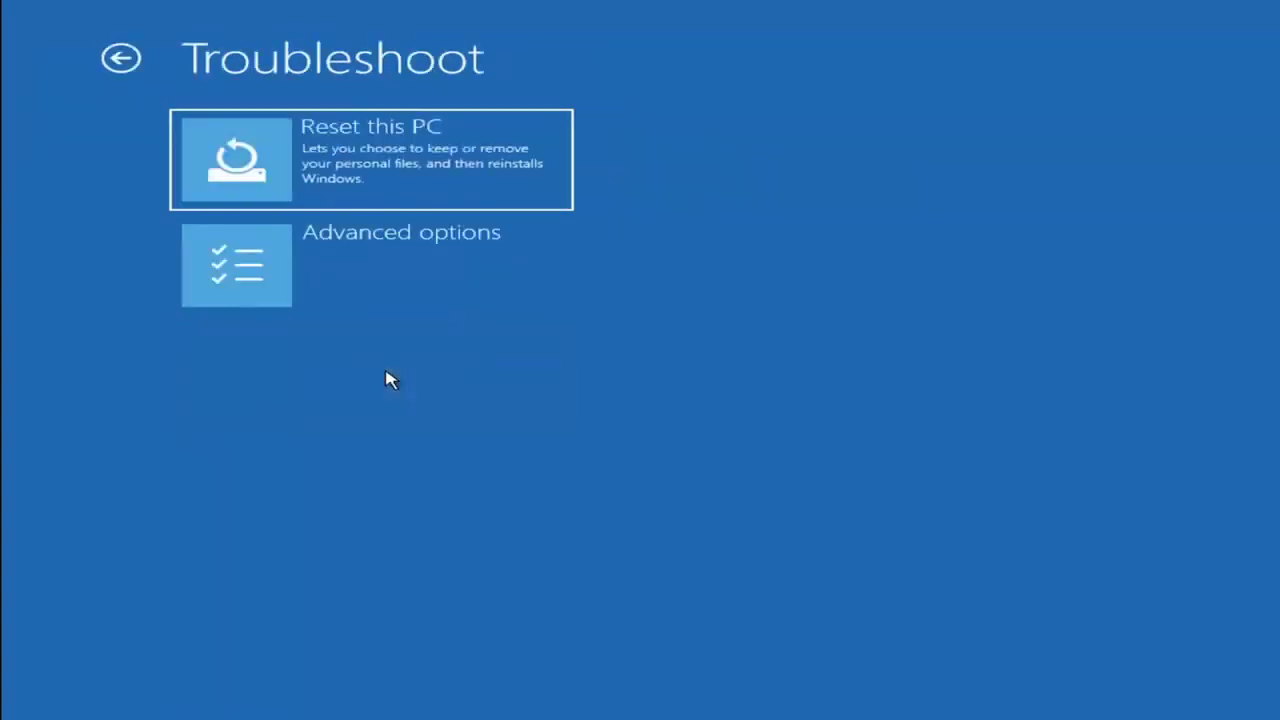
left_click(386, 277)
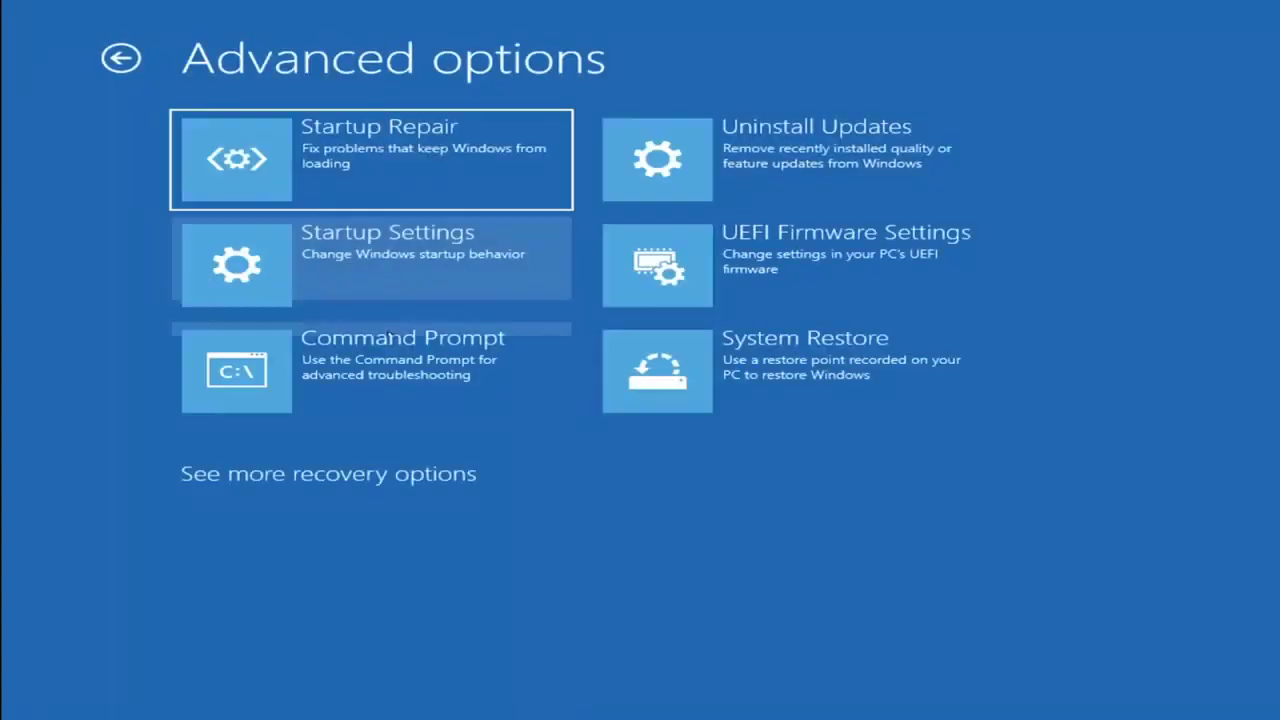
left_click(296, 381)
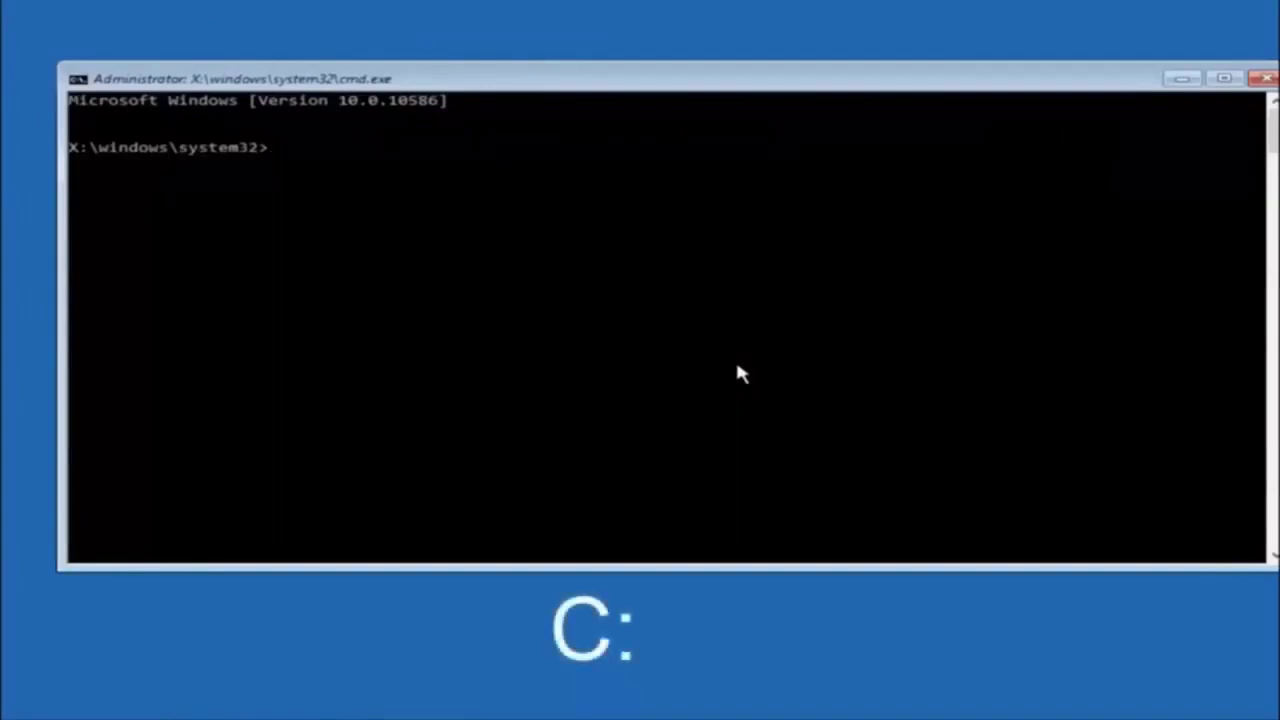
Switch to drive C:, list its contents with dir, and change to \windows\system32\config.
type("c:")
key("Return")
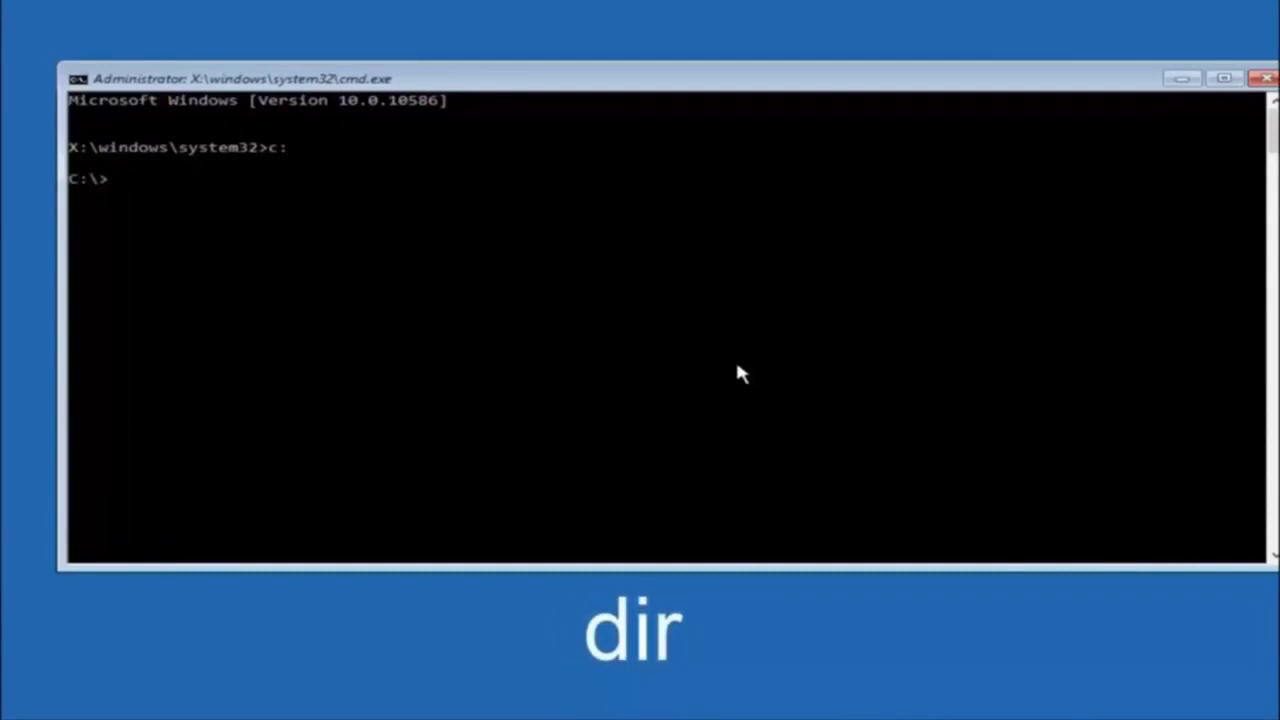
type("dir")
key("Return")
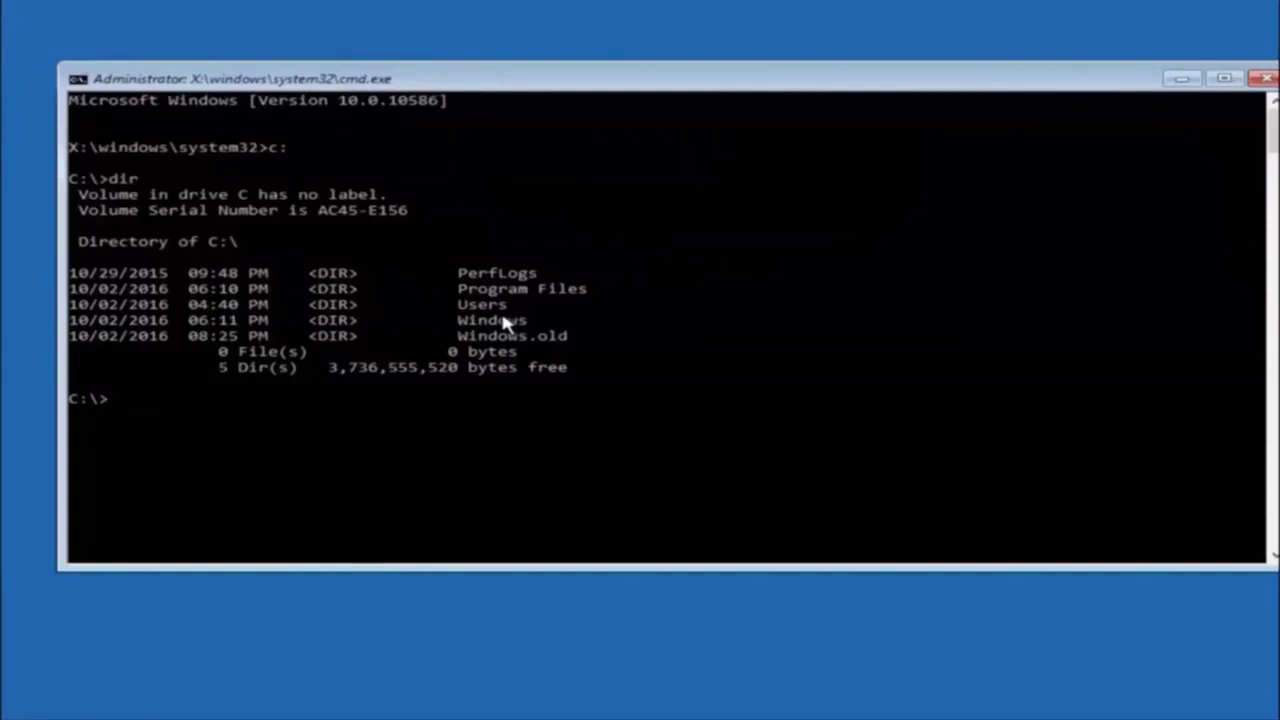
type("c")
type("d")
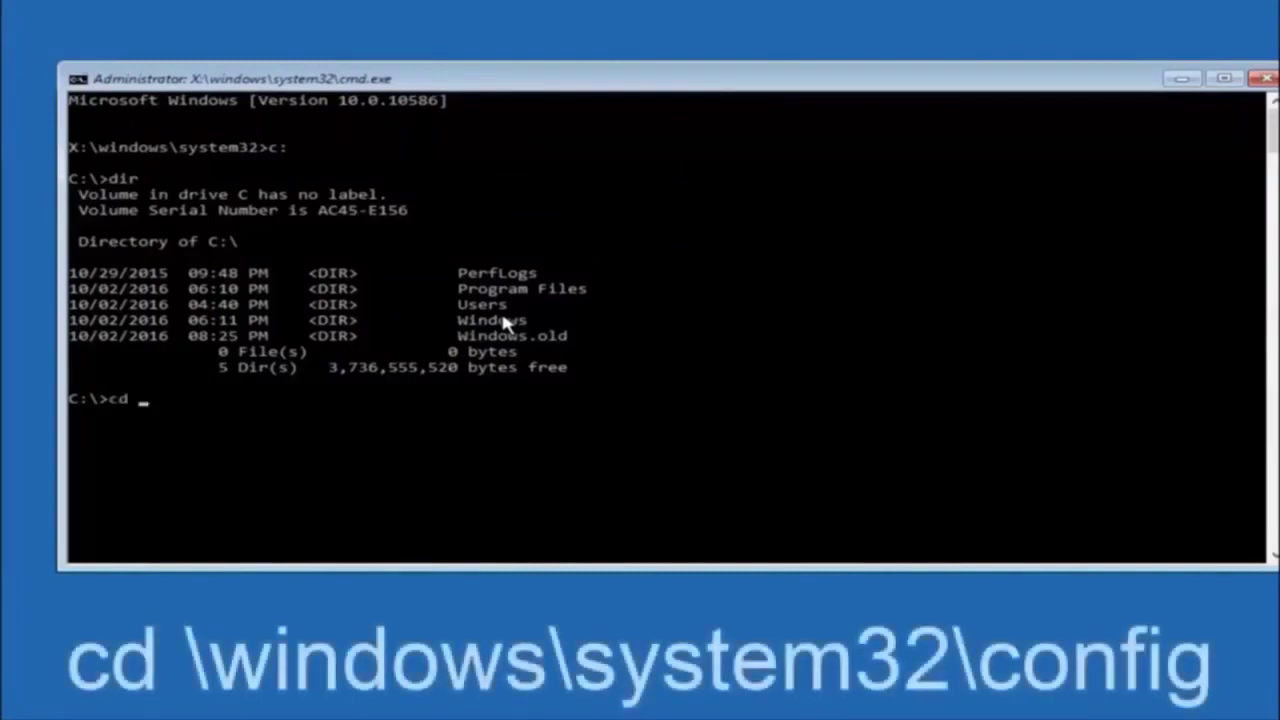
type(" \\windows")
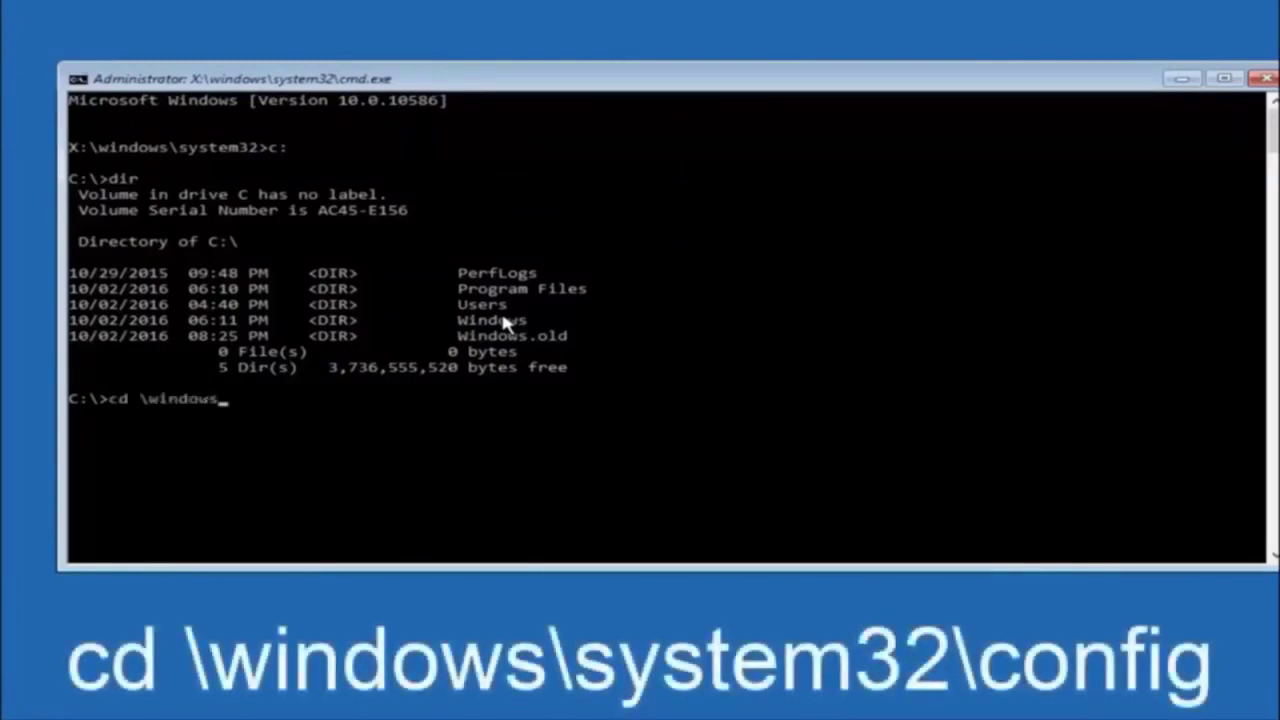
type("\\")
type("system32")
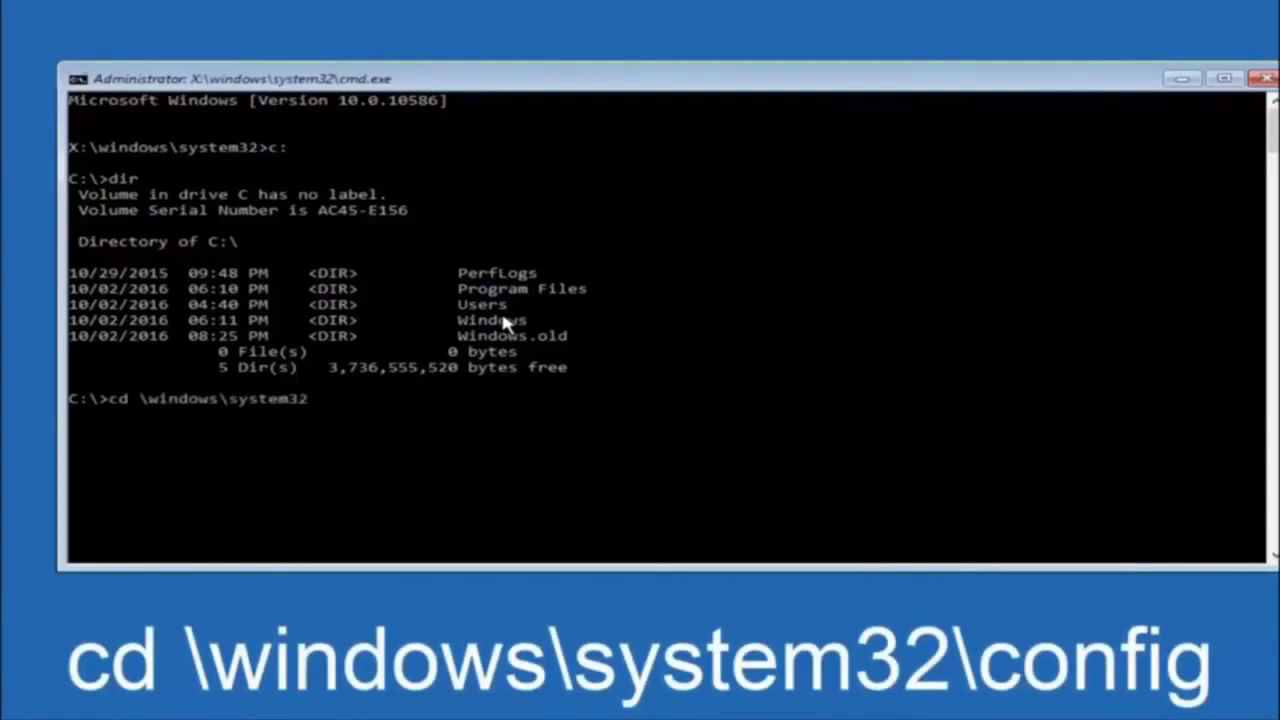
type("\\confi")
type("g")
key("Return")
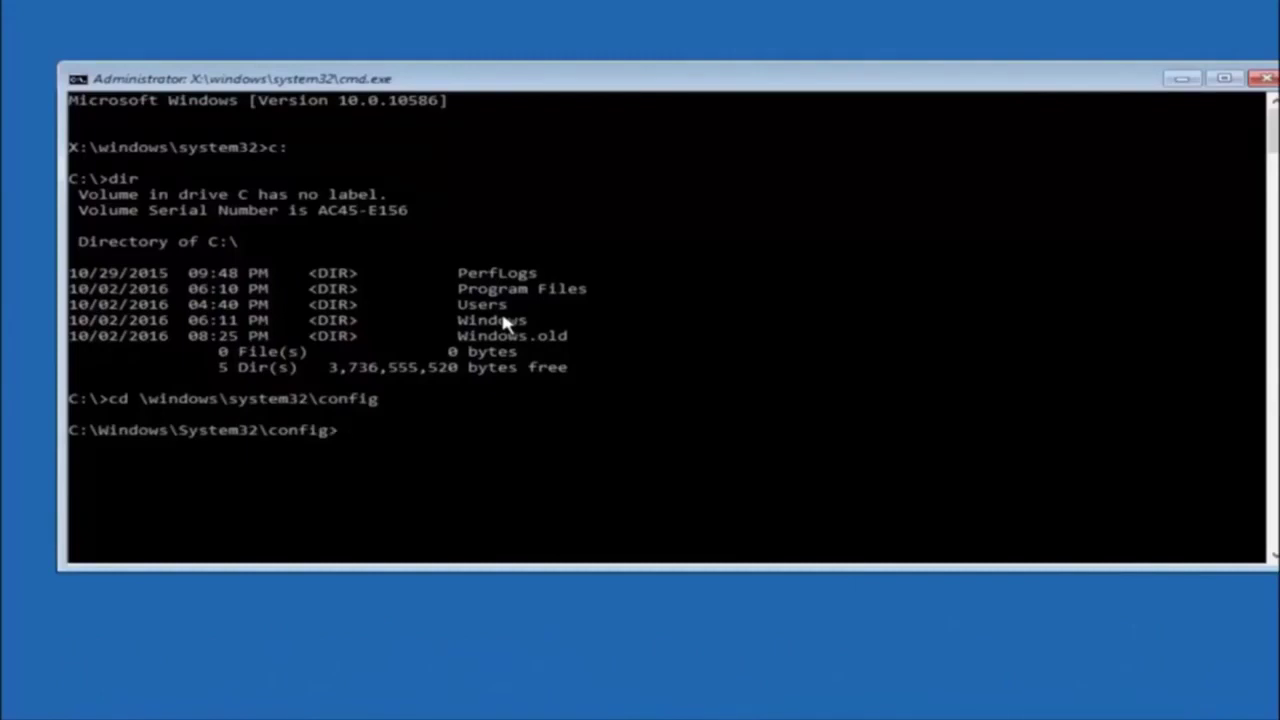
Create a backup folder inside config and copy all ten config files into it with copy *.*.
type("md")
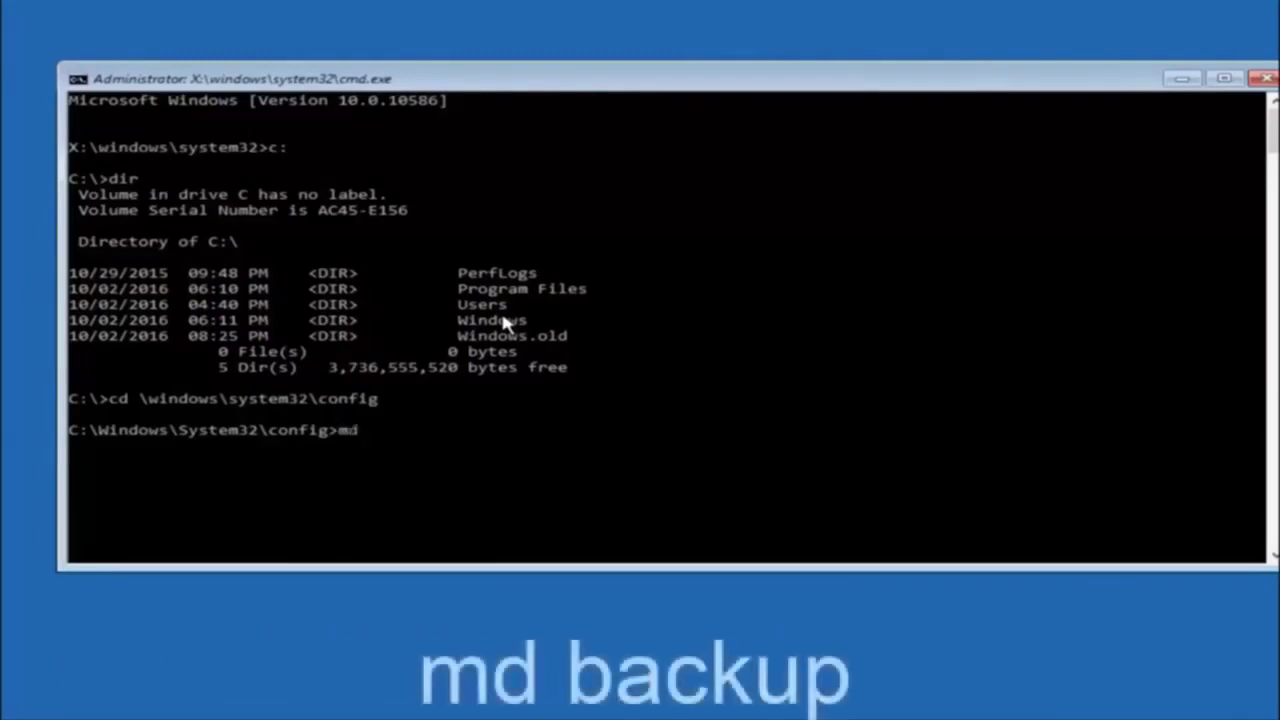
type(" back")
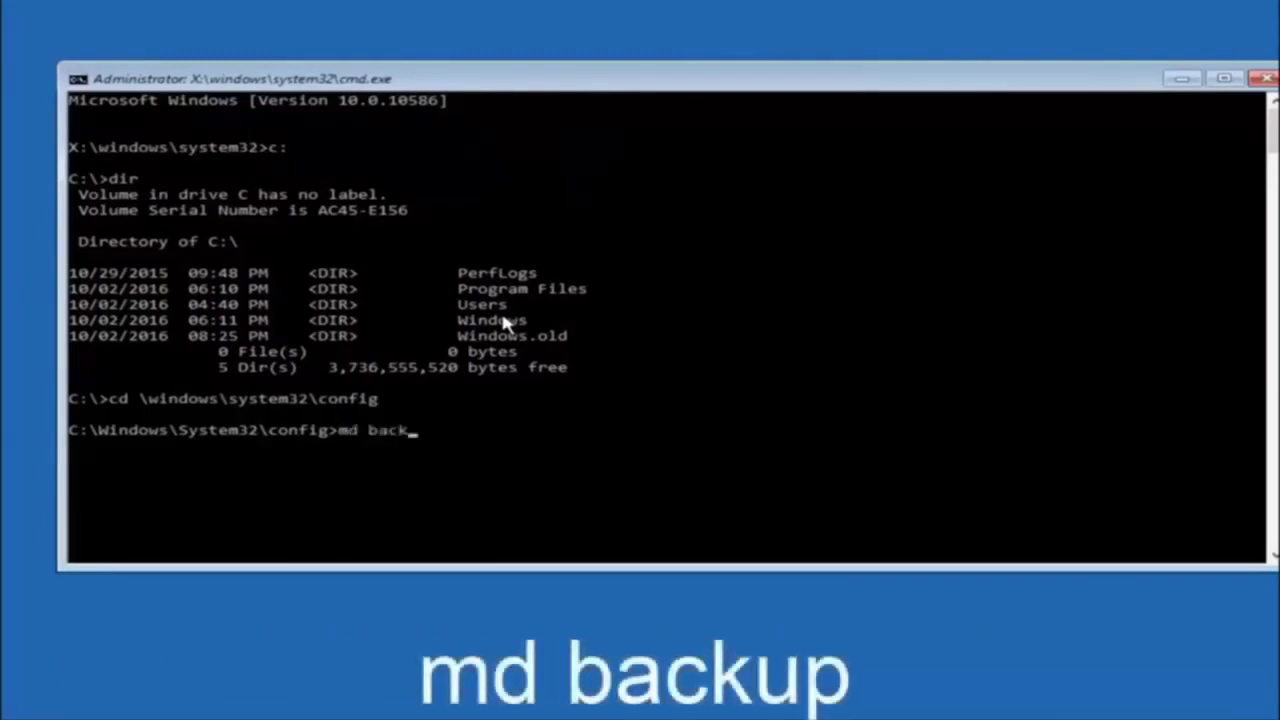
type("up")
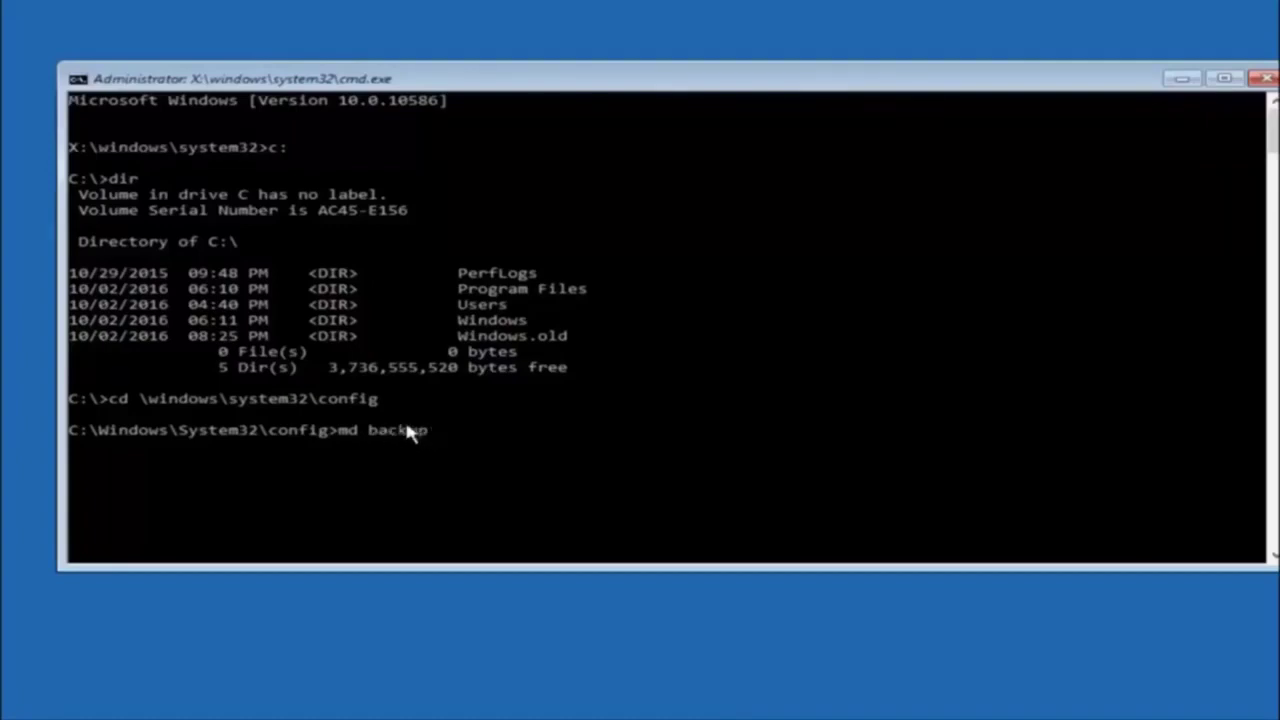
key("Return")
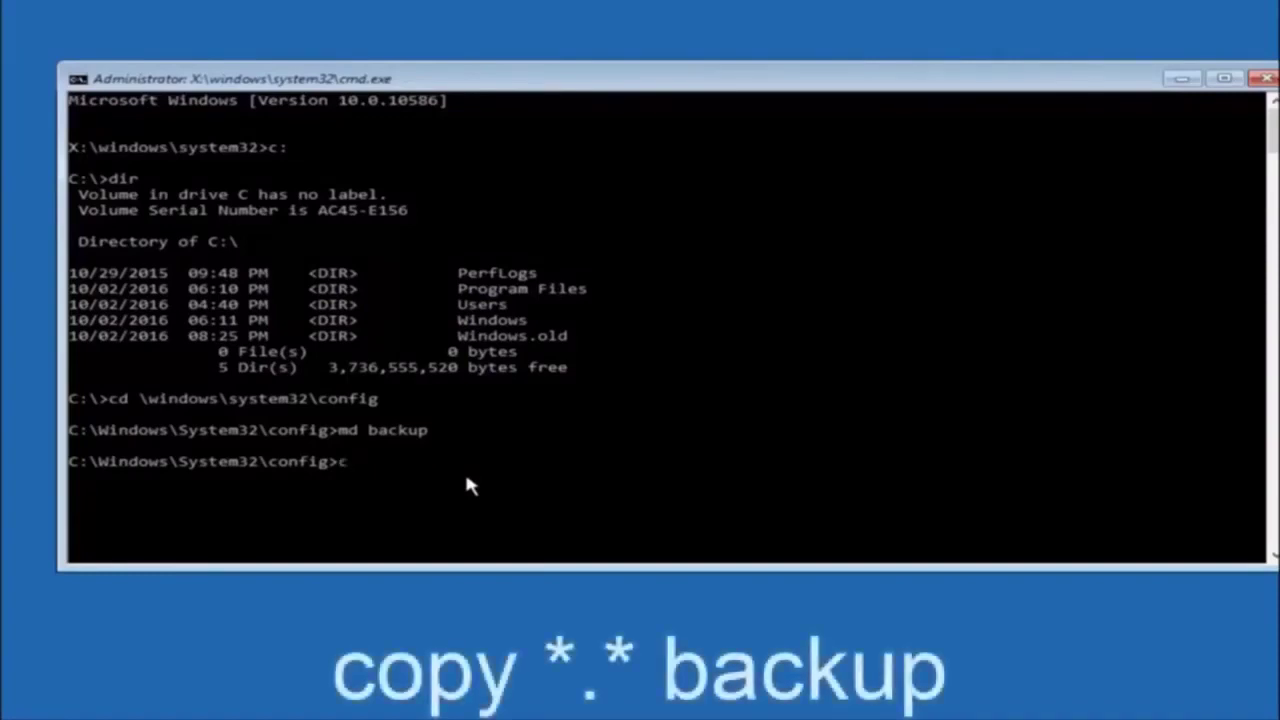
type("copy")
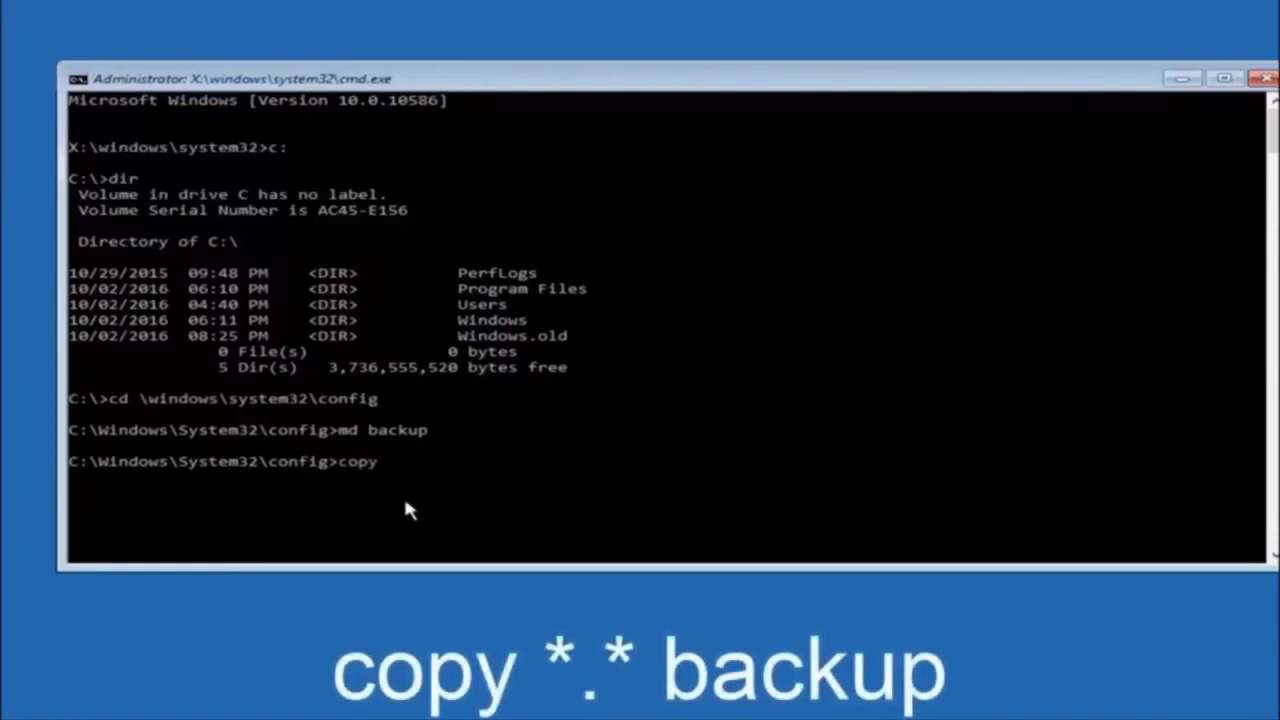
type(" *")
type(".")
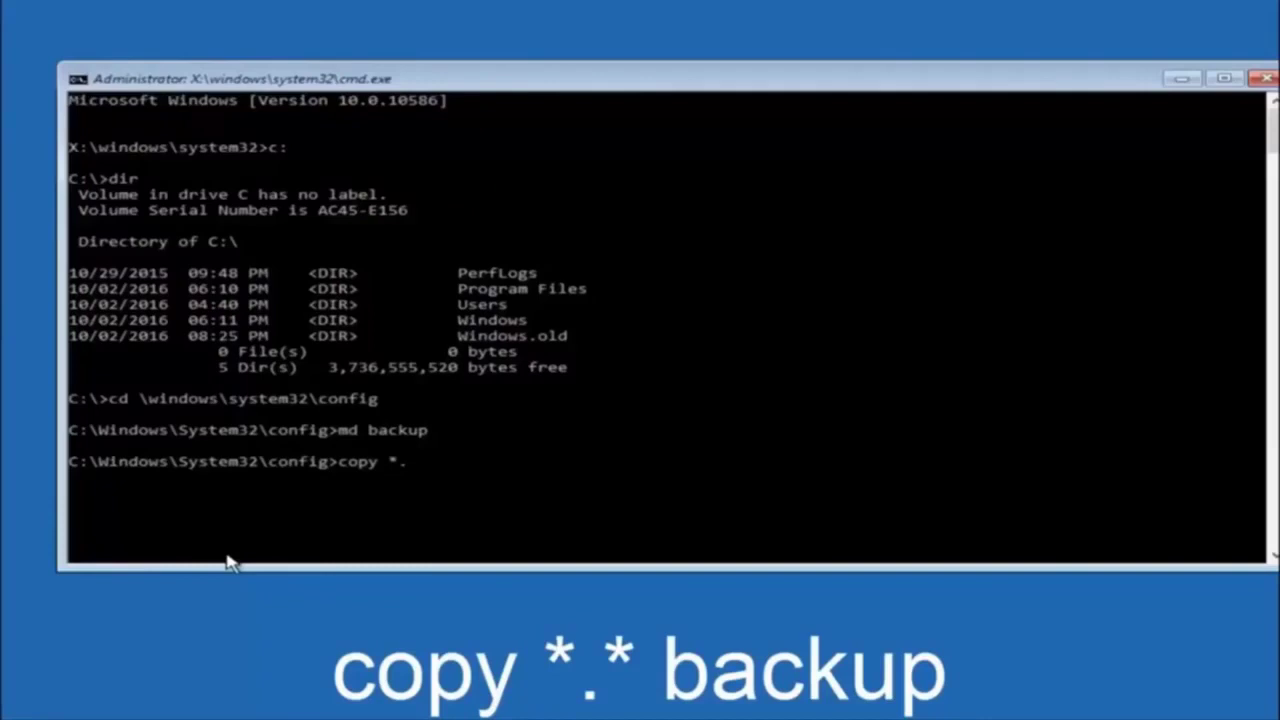
type("*")
type(" backup")
key("Return")
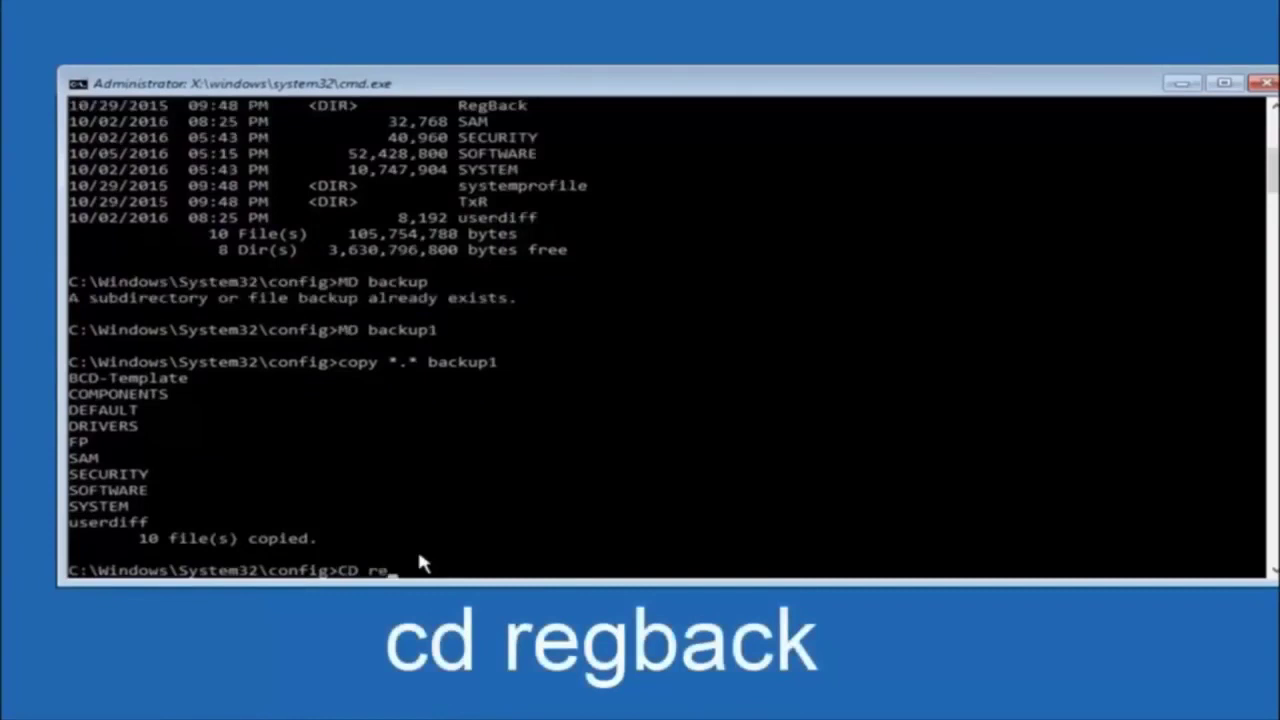
Switch into RegBack and list its hives: DEFAULT, SAM, SECURITY, SOFTWARE, SYSTEM (all zero bytes).
type("g")
type("back")
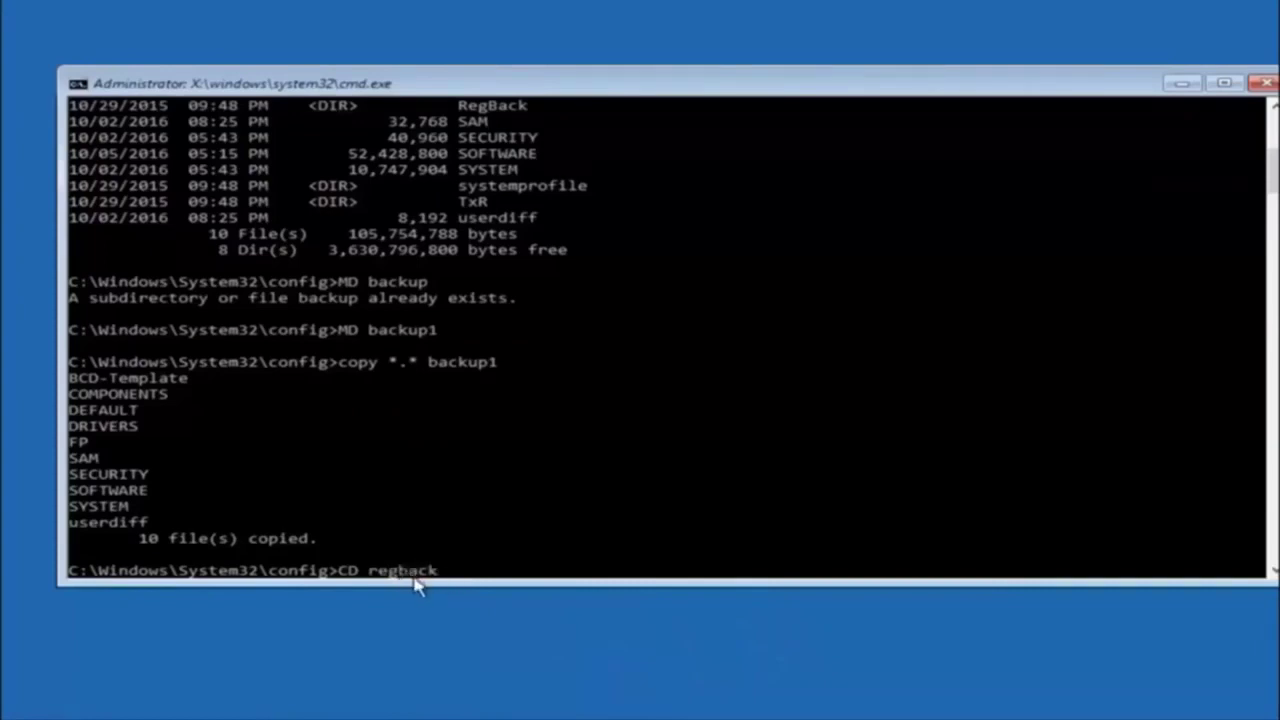
key("Return")
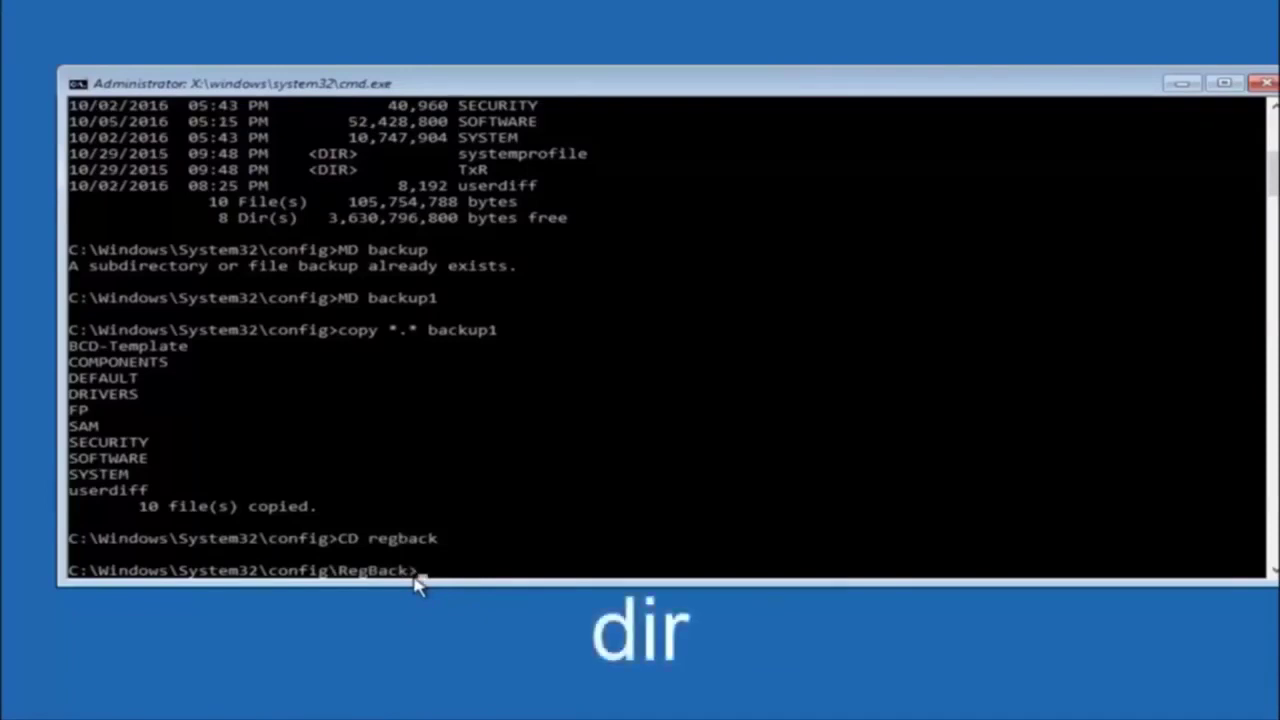
type("dir")
key("Return")
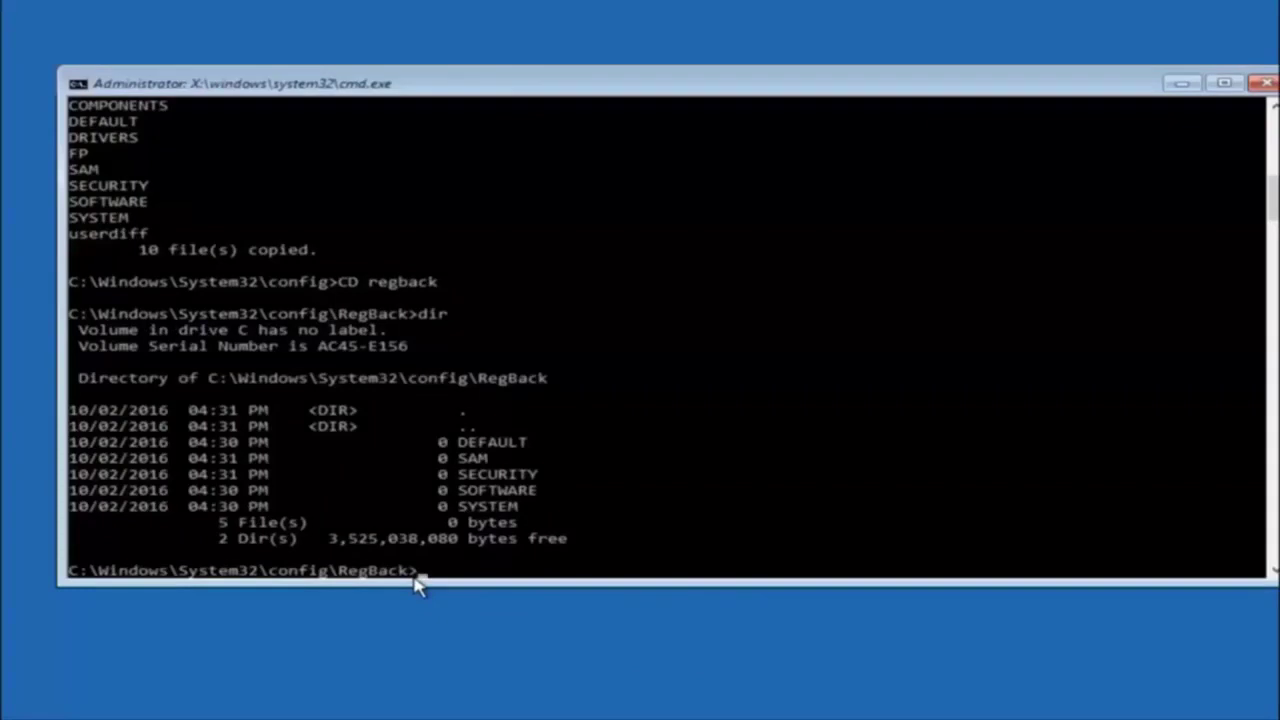
Copy all RegBack hives up to config with 'copy *.* ..', answering A to overwrite all five.
type("co")
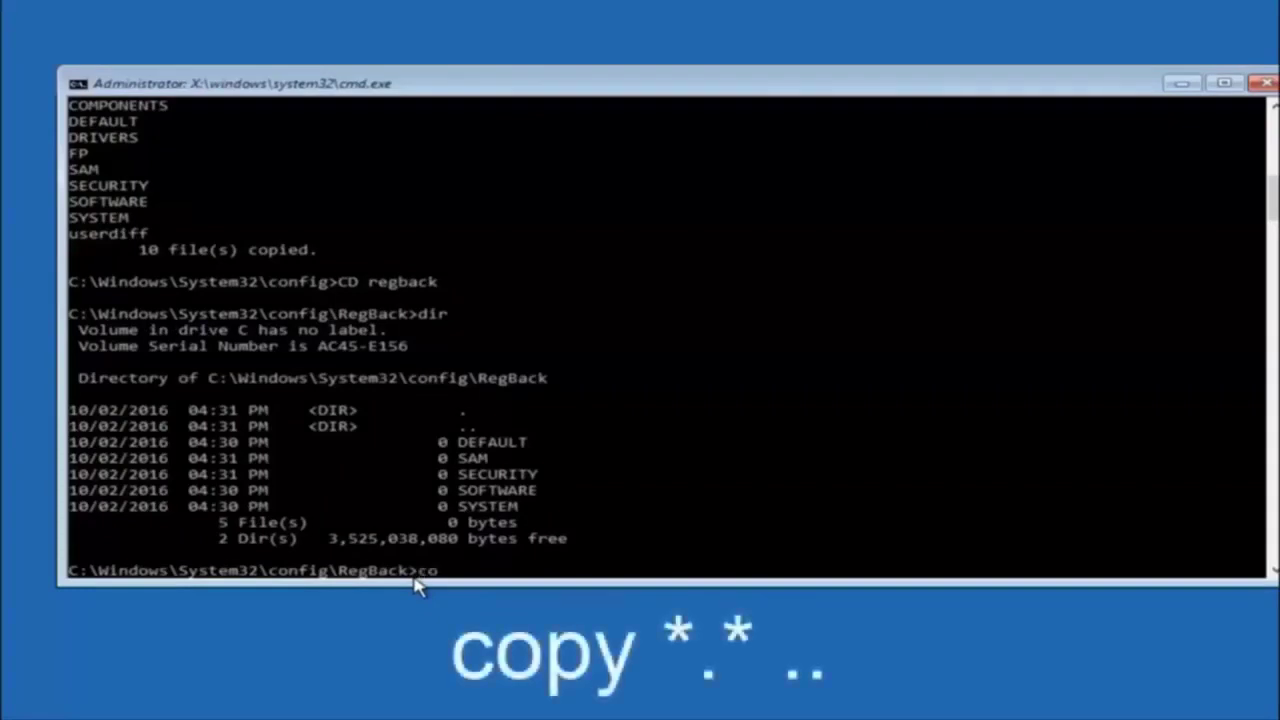
type("py")
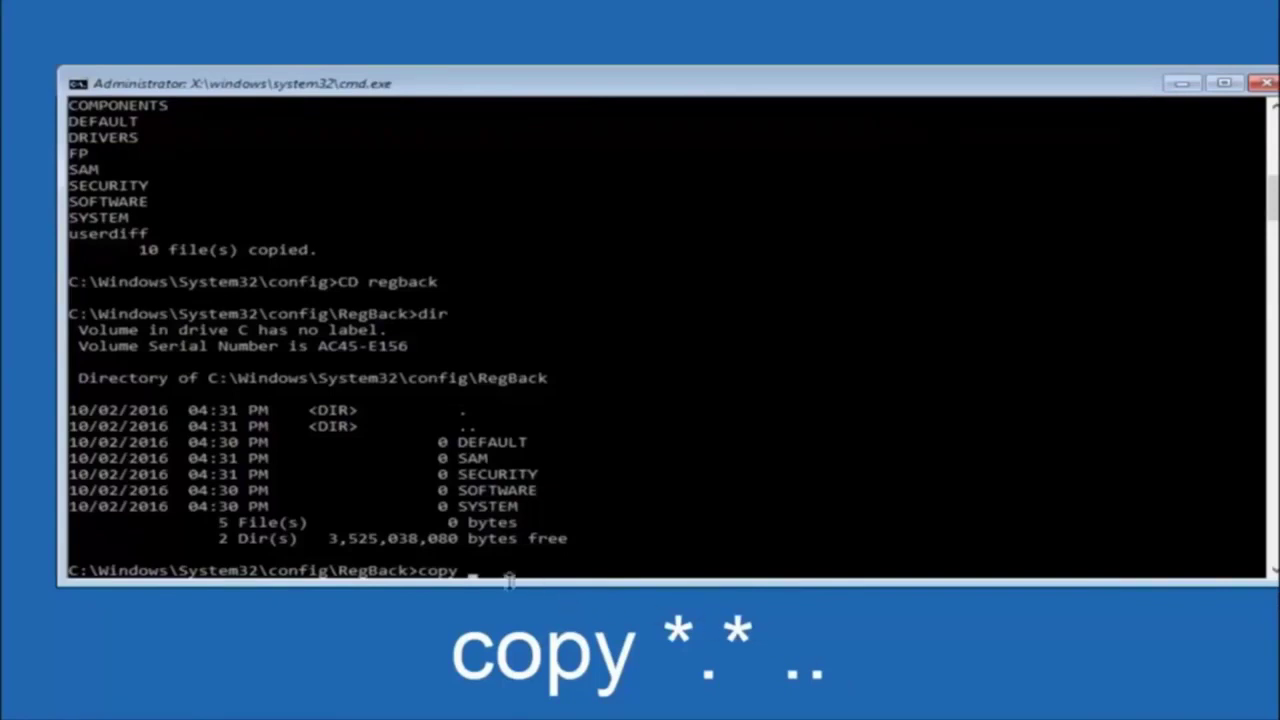
left_click(473, 571)
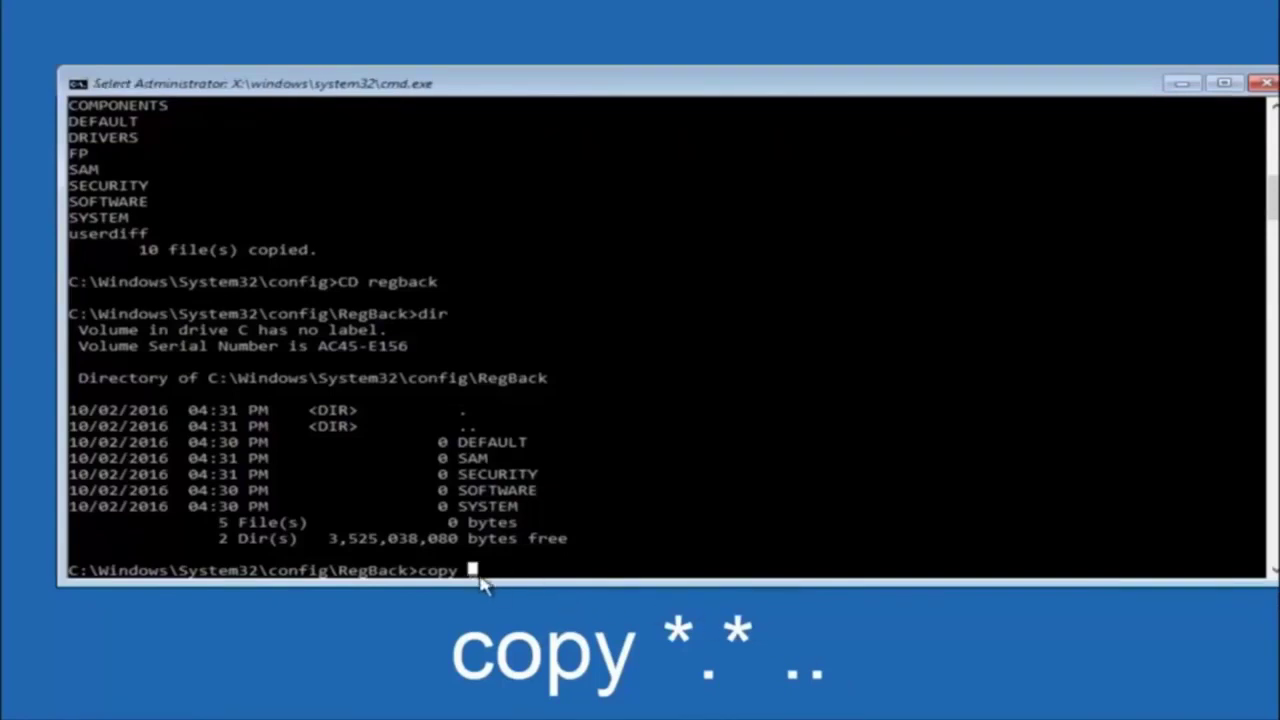
type("*")
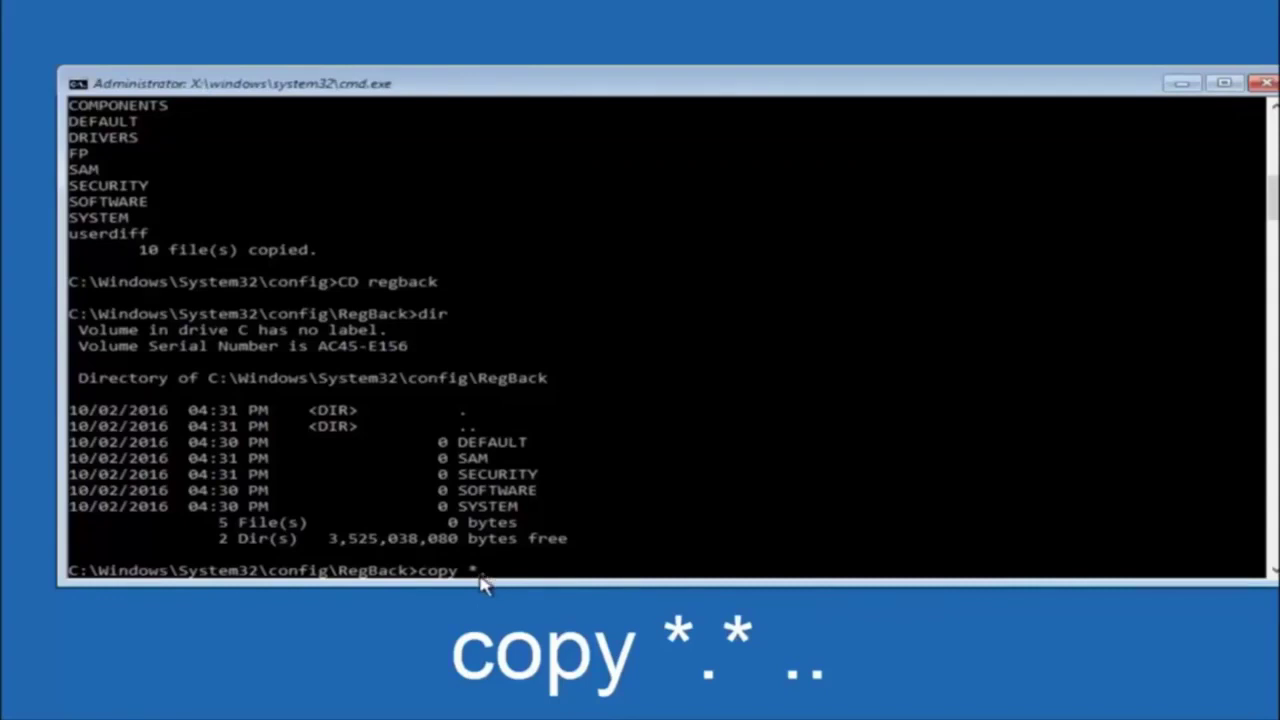
type("*")
key("Return")
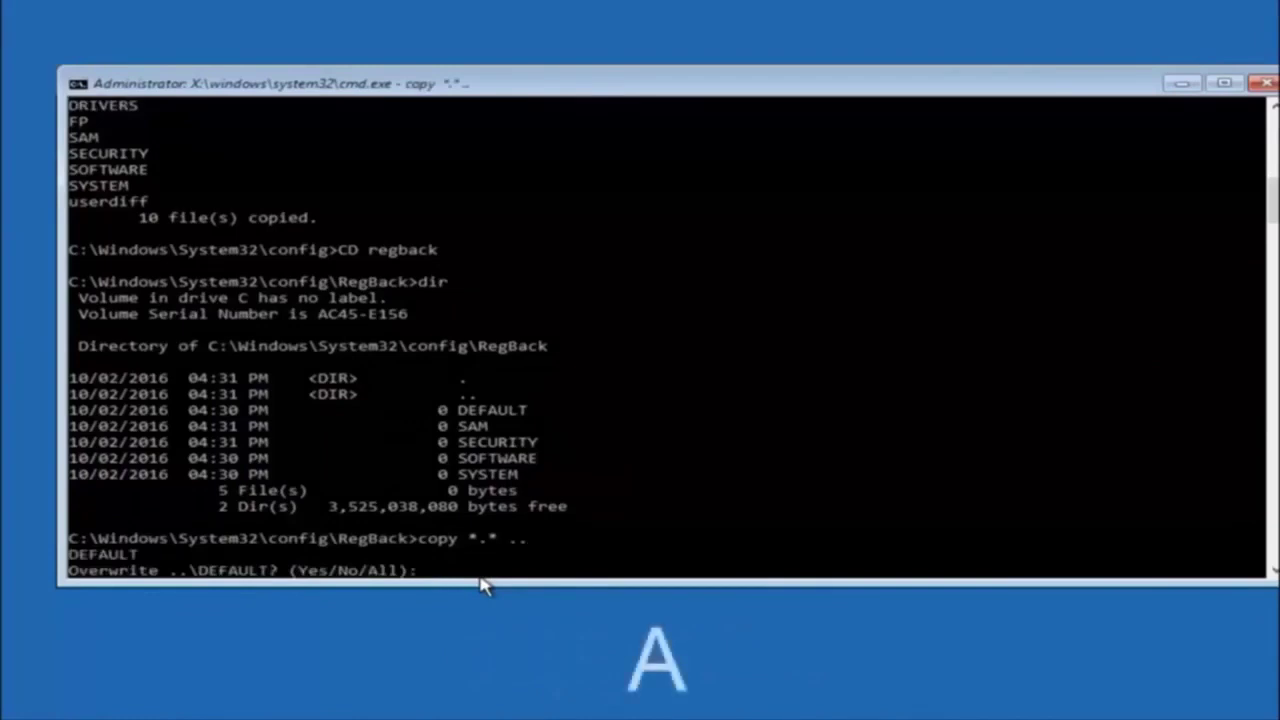
type("A")
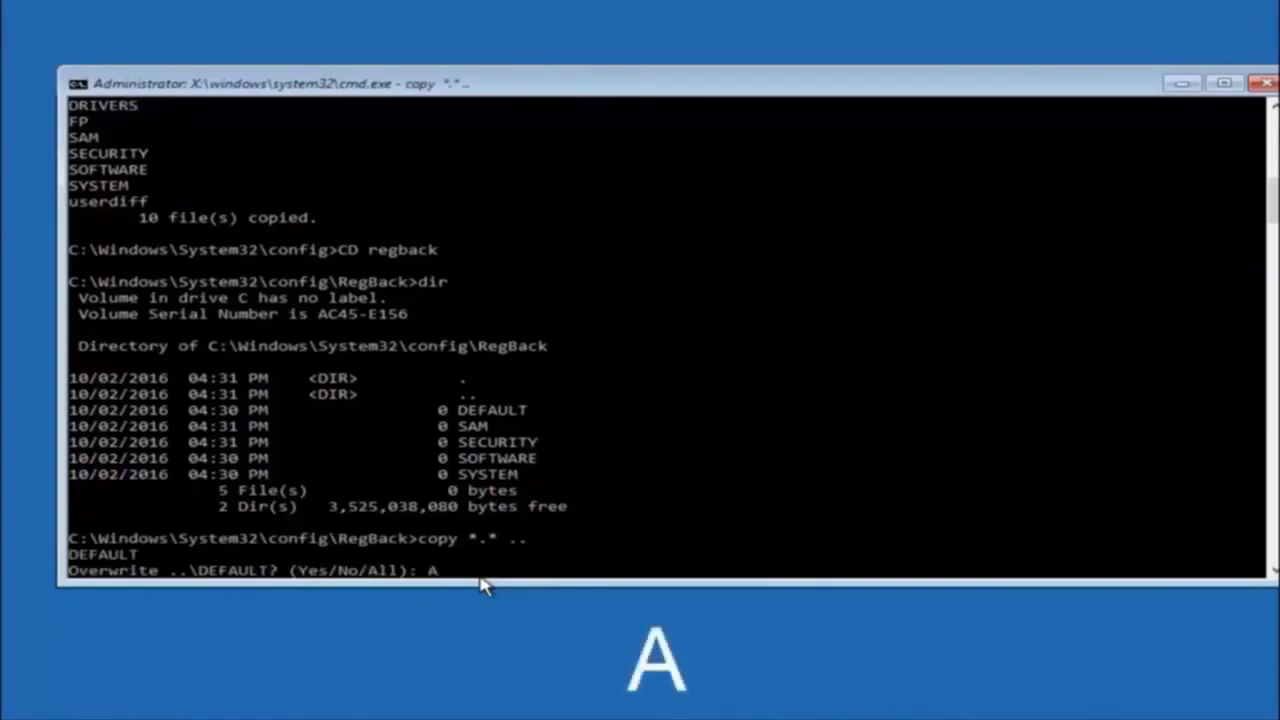
key("Return")
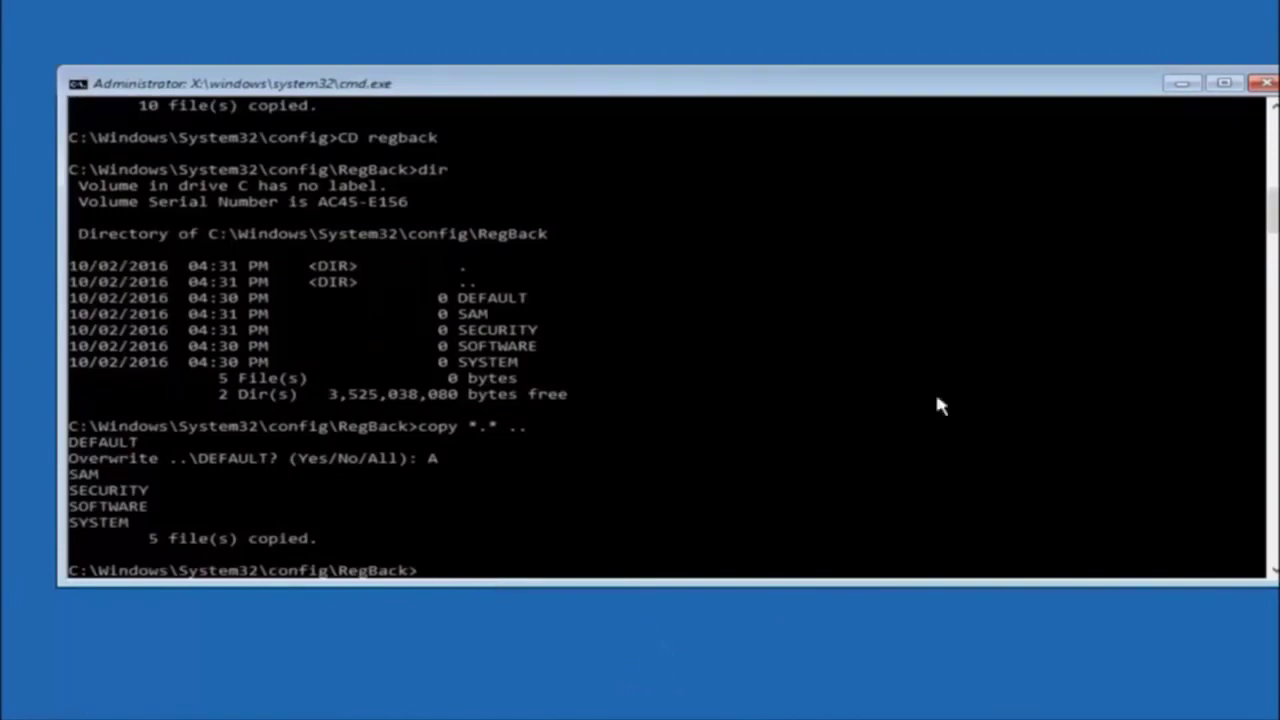
Close the cmd.exe window to get back to the Choose an option menu.
left_click(1265, 83)
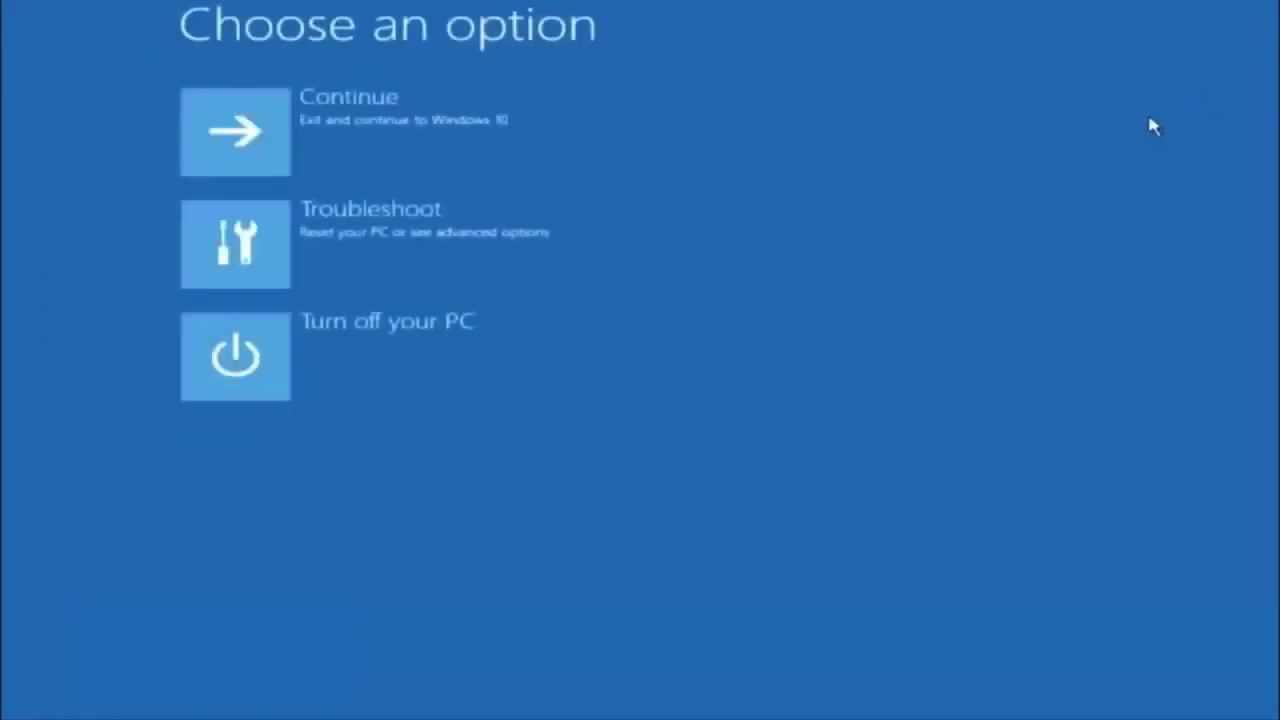